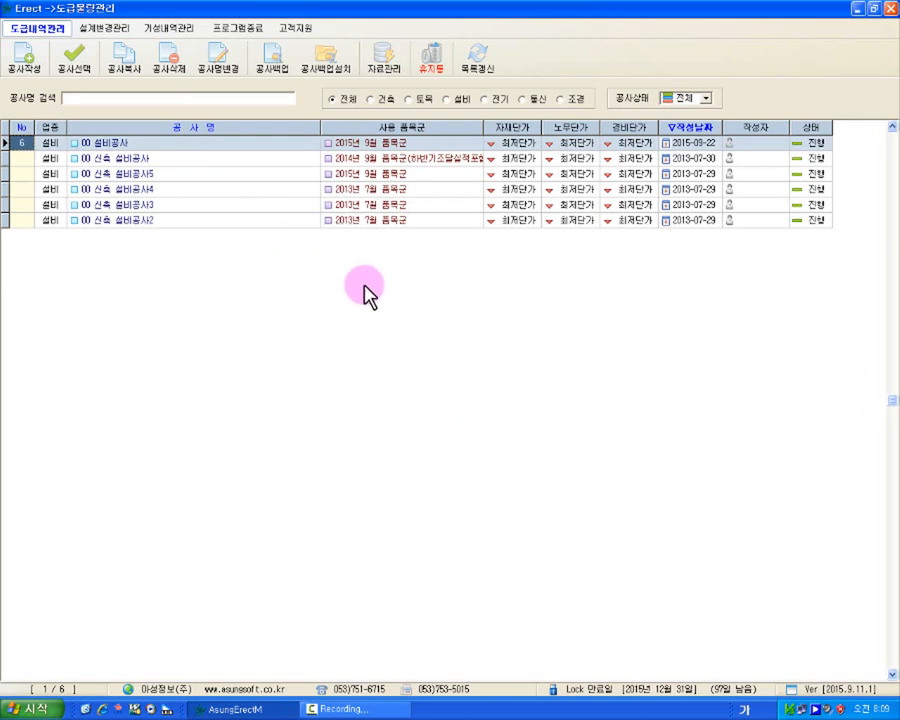
Load the 도급 물량 data of the 00 설비공사 project into 설계변경관리, deleting the existing design-change data.
left_click(108, 33)
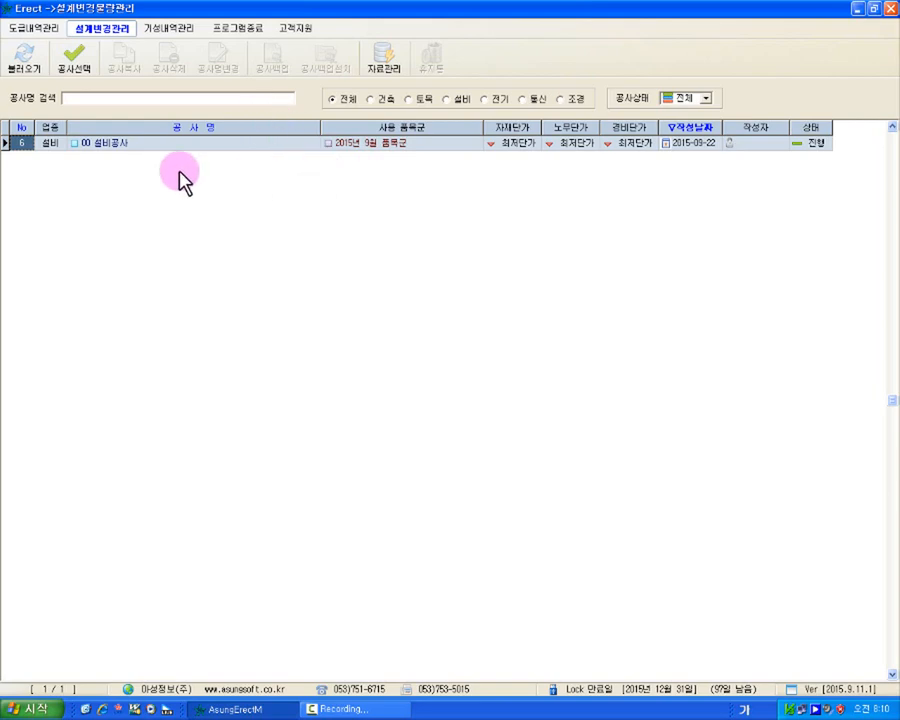
left_click(27, 68)
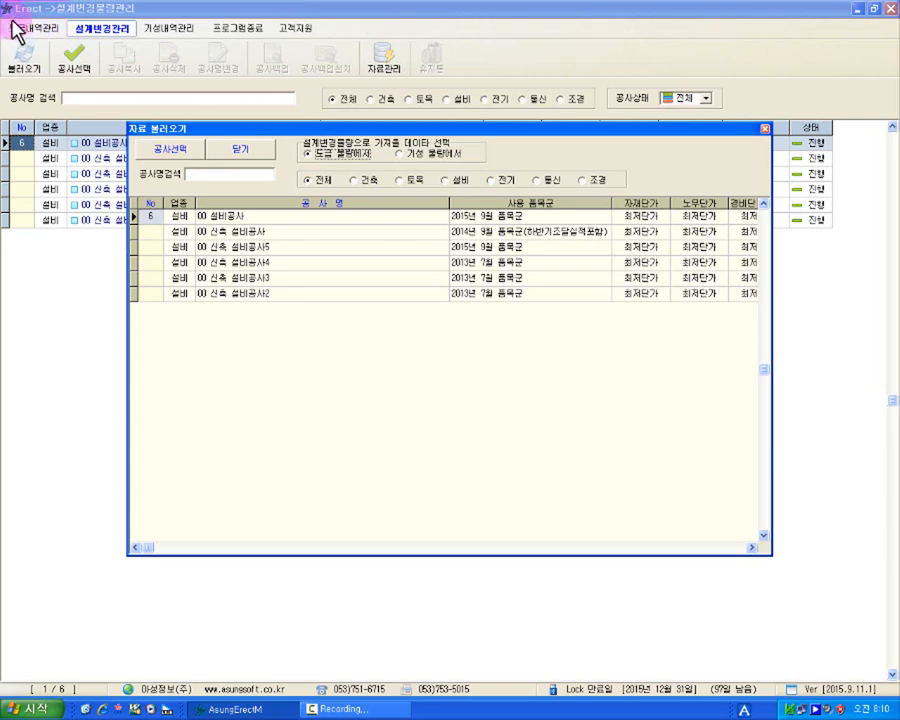
left_click(362, 156)
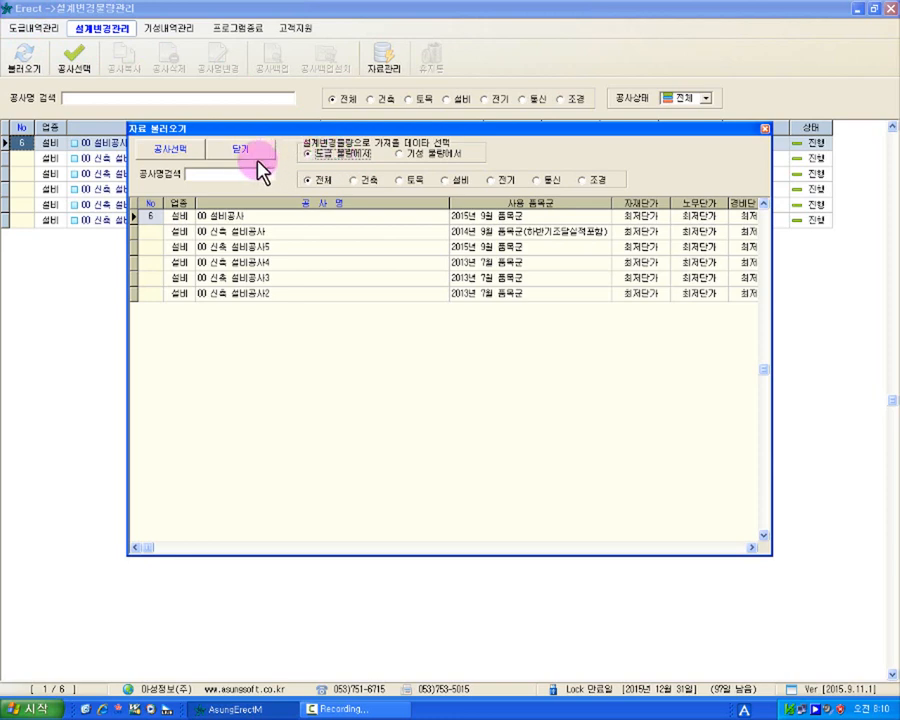
left_click(240, 216)
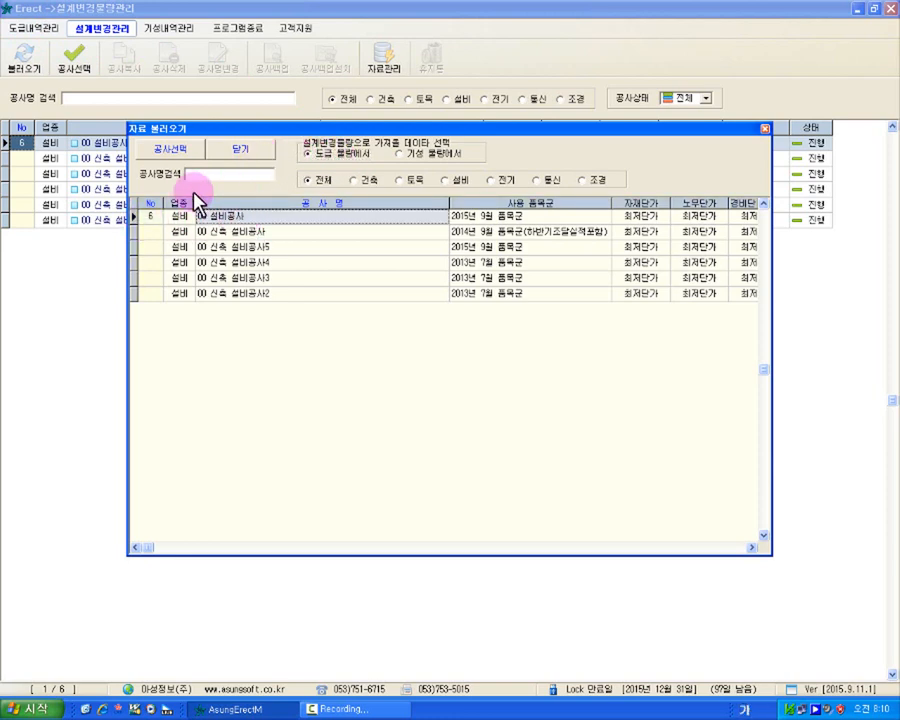
left_click(171, 150)
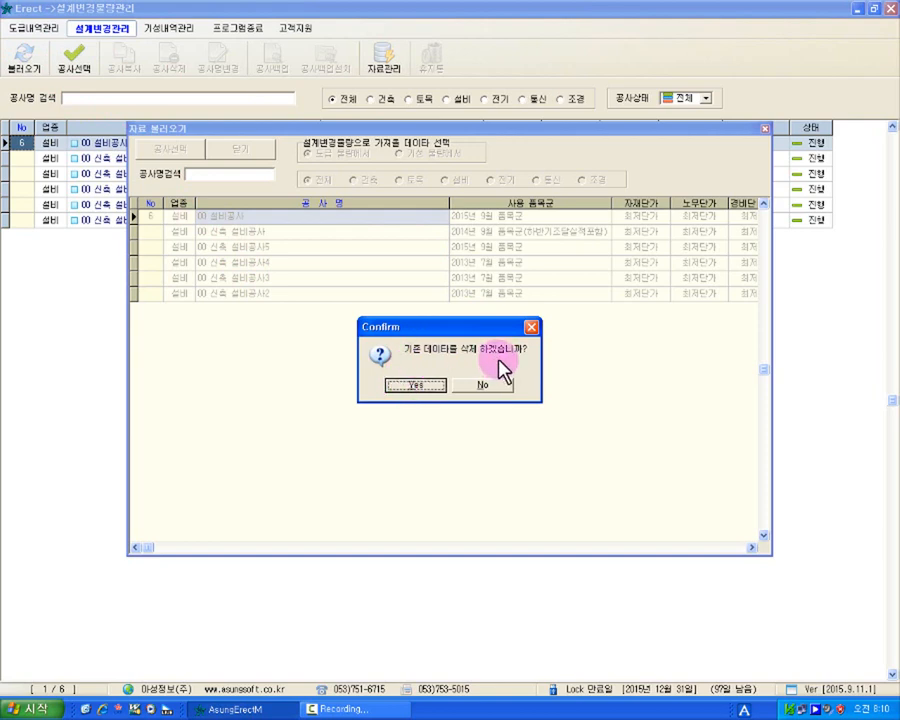
left_click(431, 389)
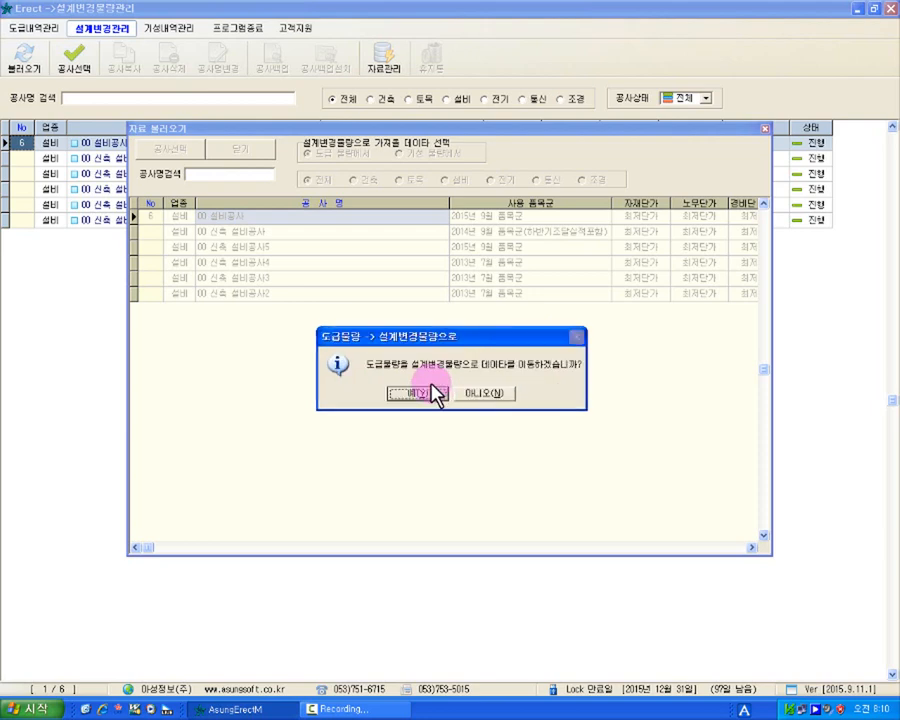
left_click(434, 392)
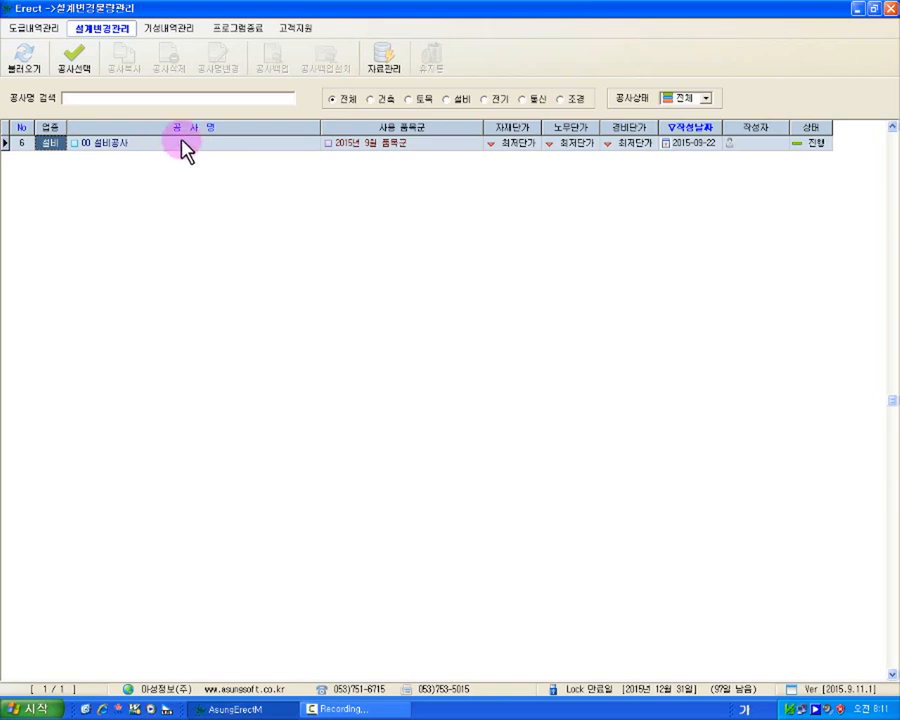
left_click(72, 75)
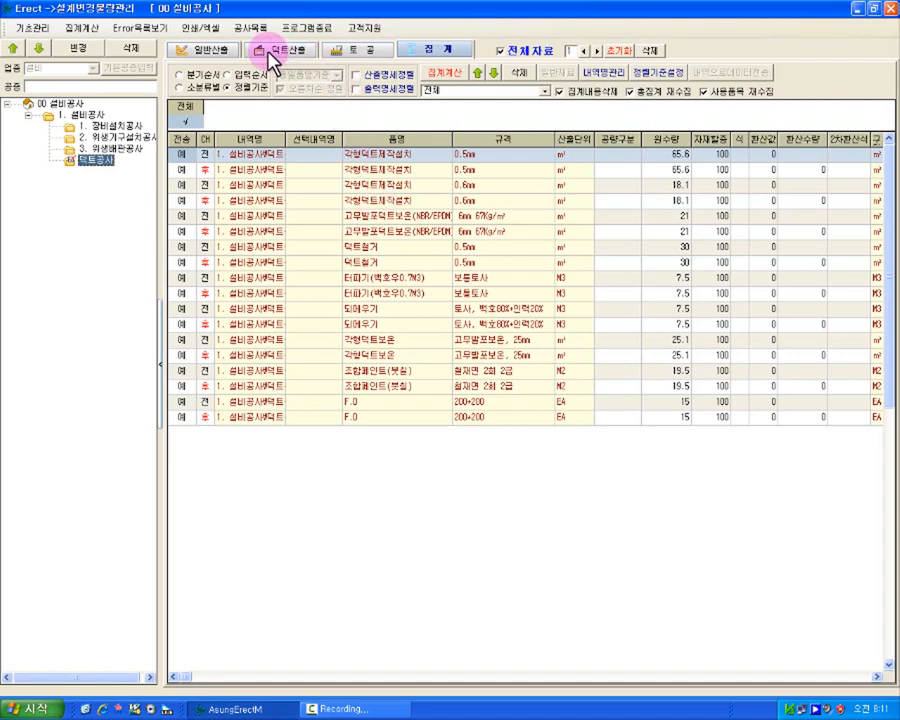
left_click(252, 27)
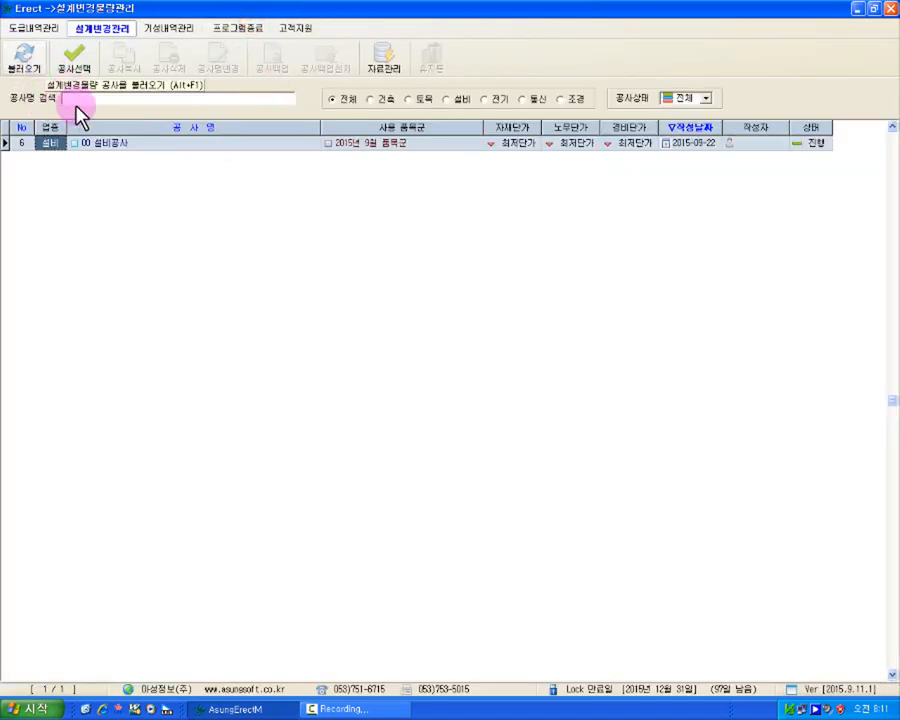
left_click(106, 36)
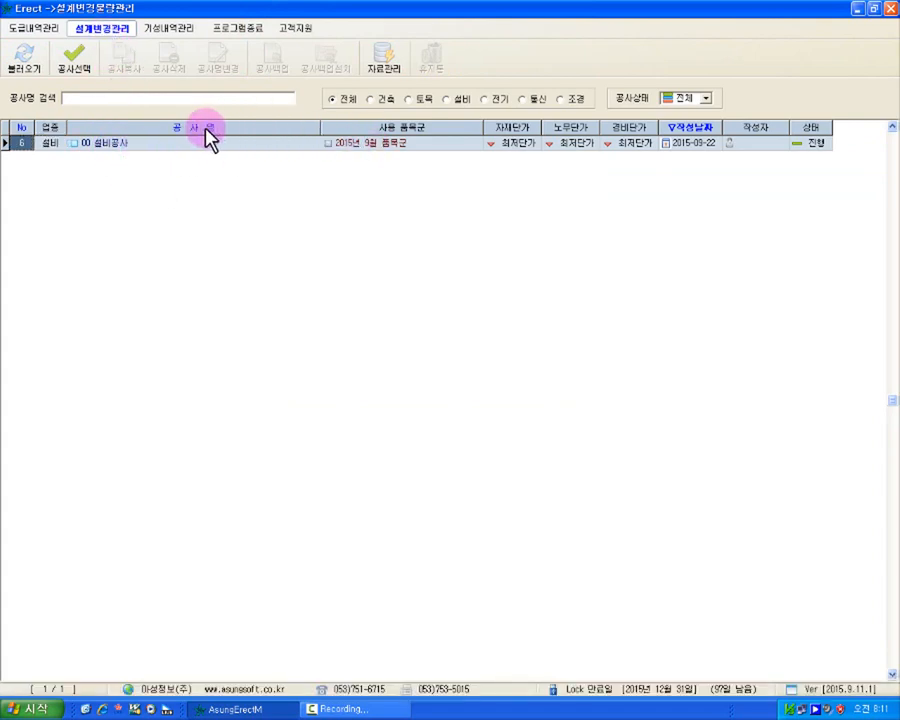
Open the 일반산출 sheet of 00 설비공사 and add the standard work type 소화배관공사 under 1. 설비공사.
left_click(79, 70)
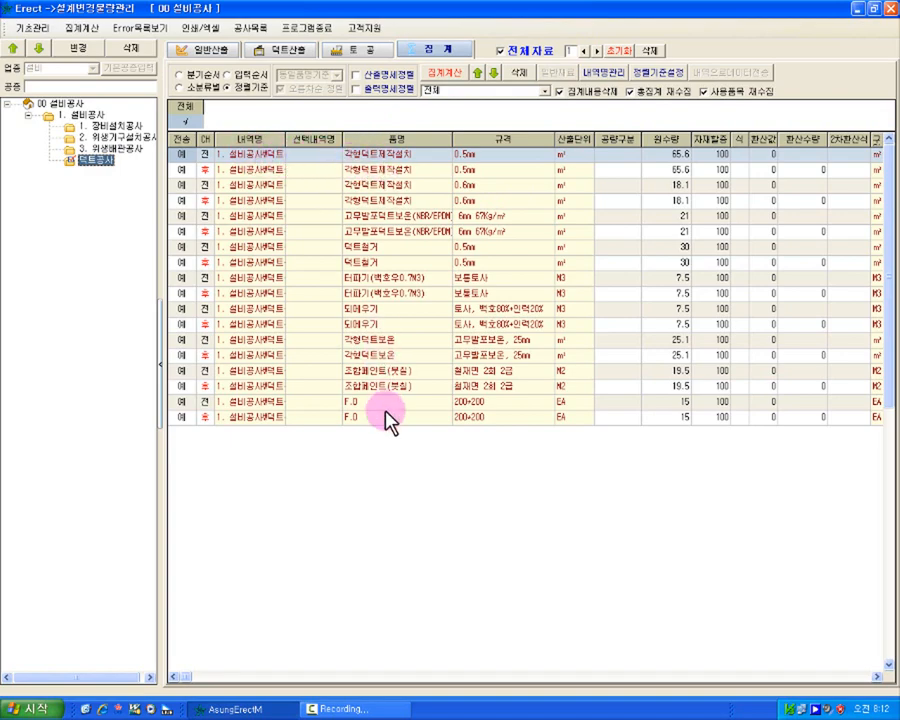
left_click(208, 49)
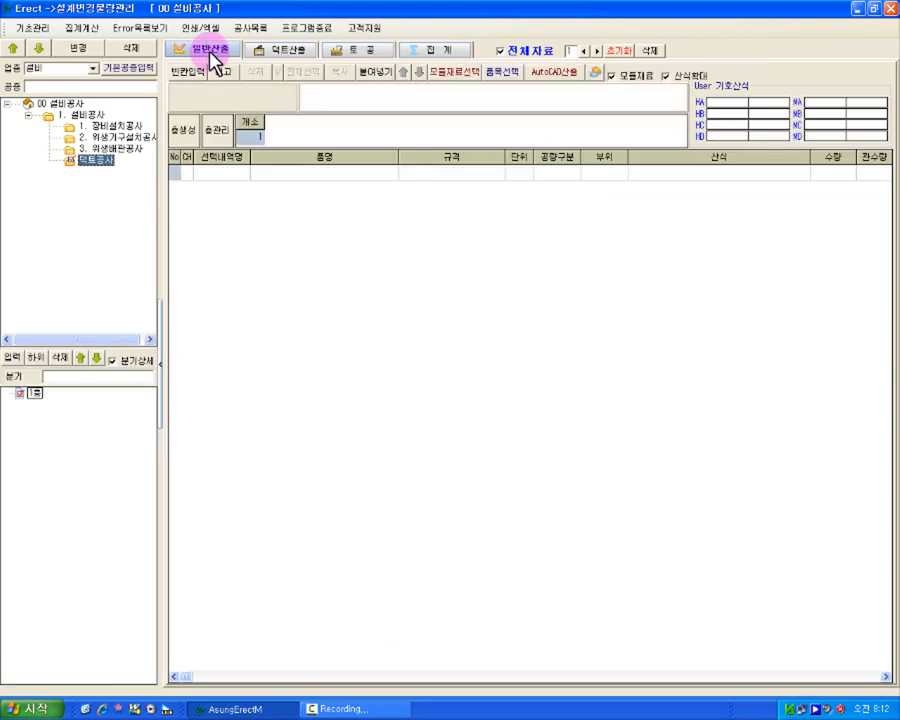
left_click(85, 116)
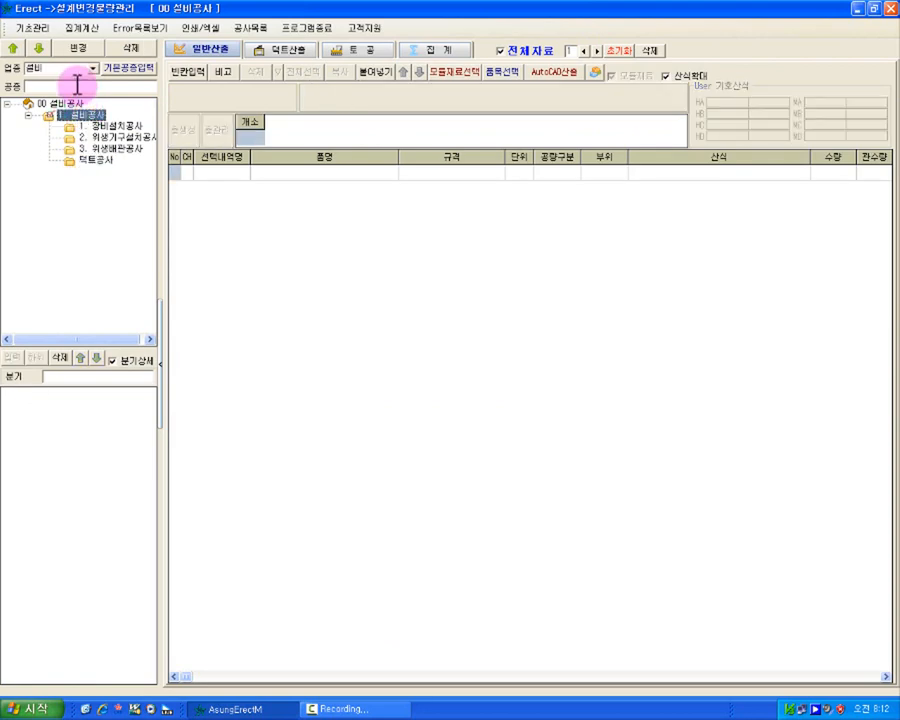
left_click(125, 68)
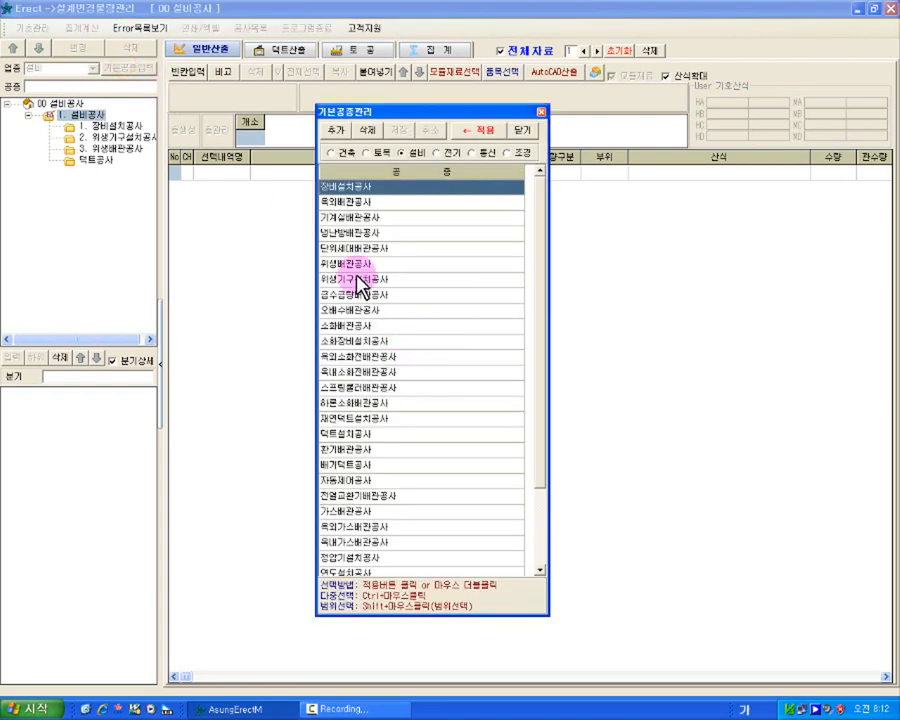
left_click(378, 326)
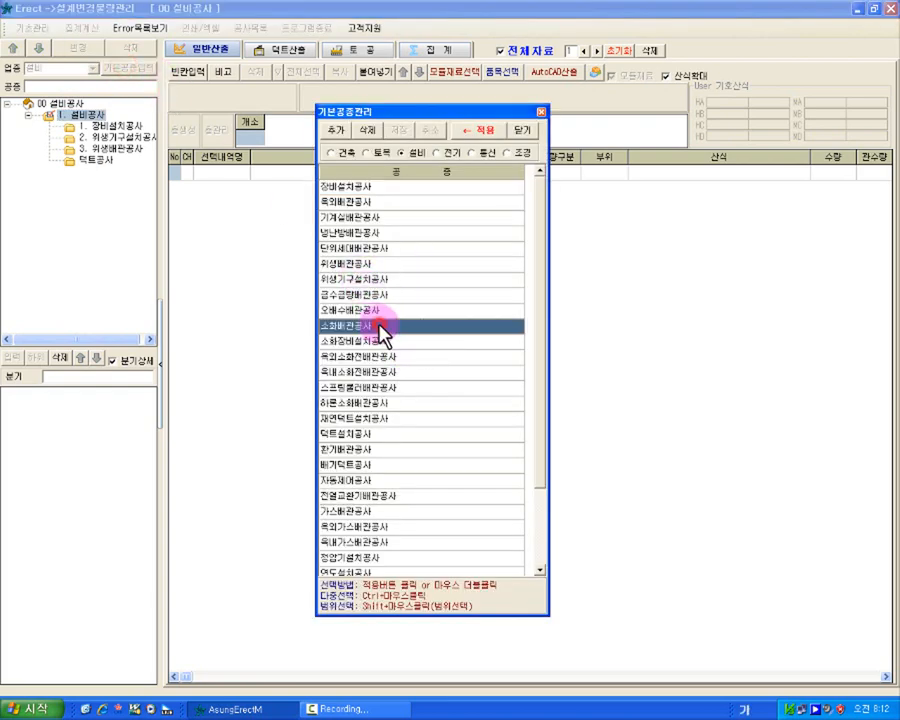
left_click(484, 131)
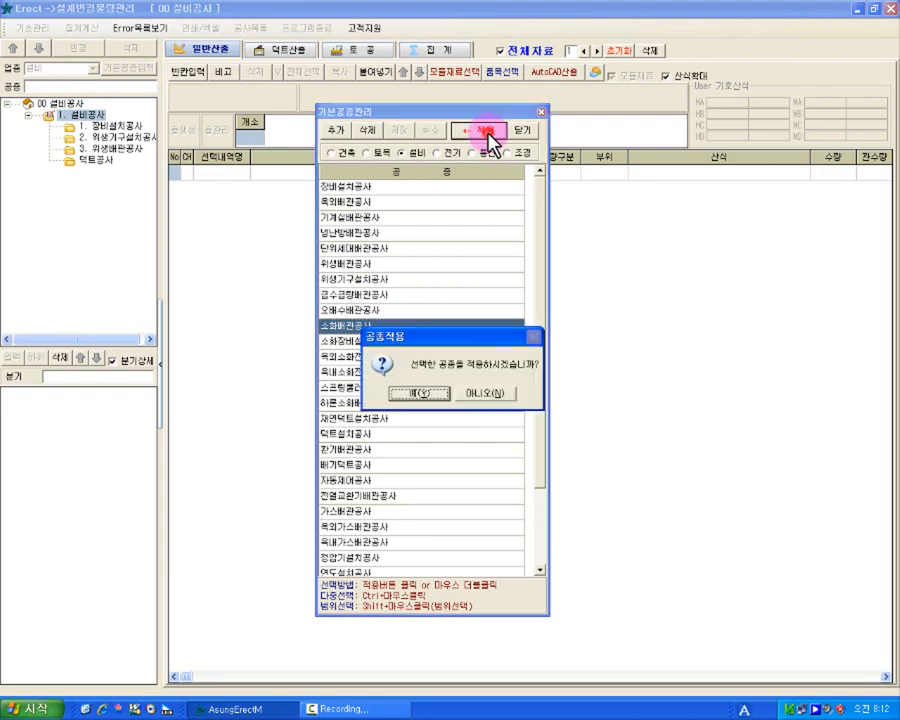
left_click(416, 392)
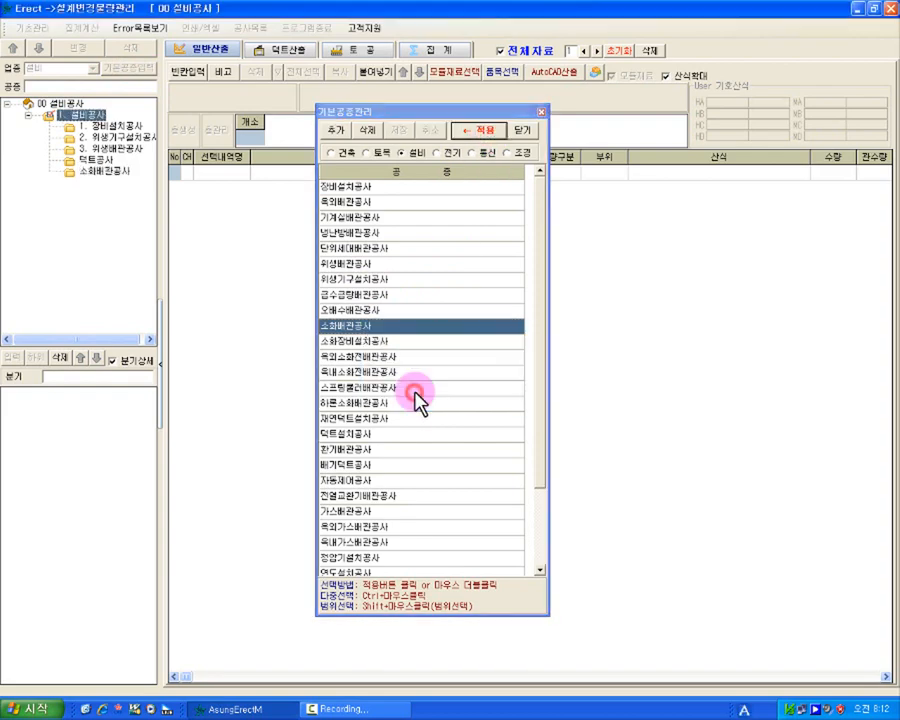
left_click(521, 131)
Create a branch named 1층 for the 소화배관공사 work type.
left_click(104, 174)
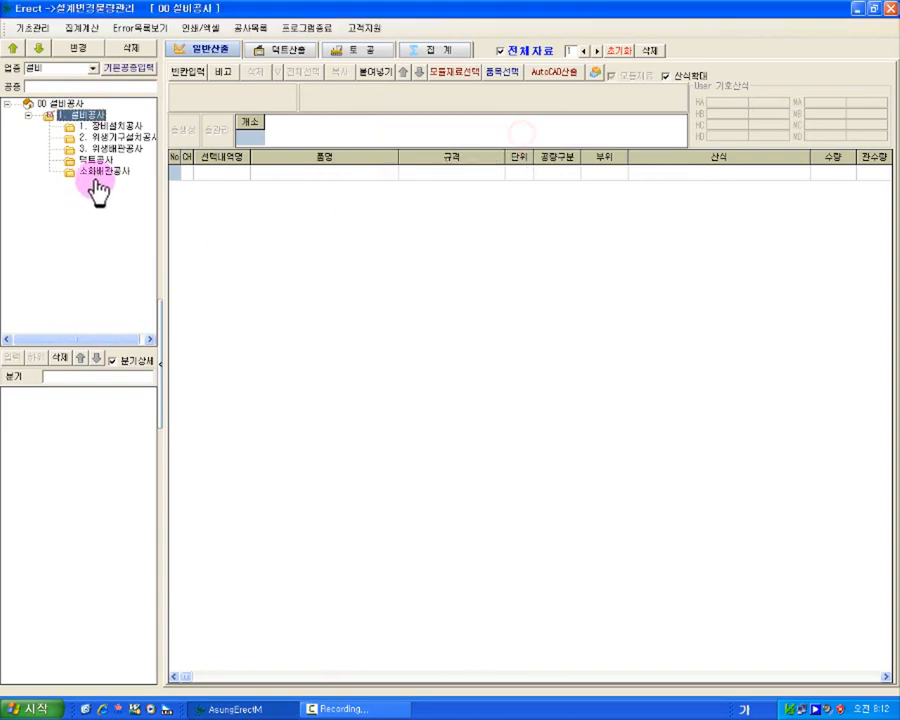
left_click(86, 377)
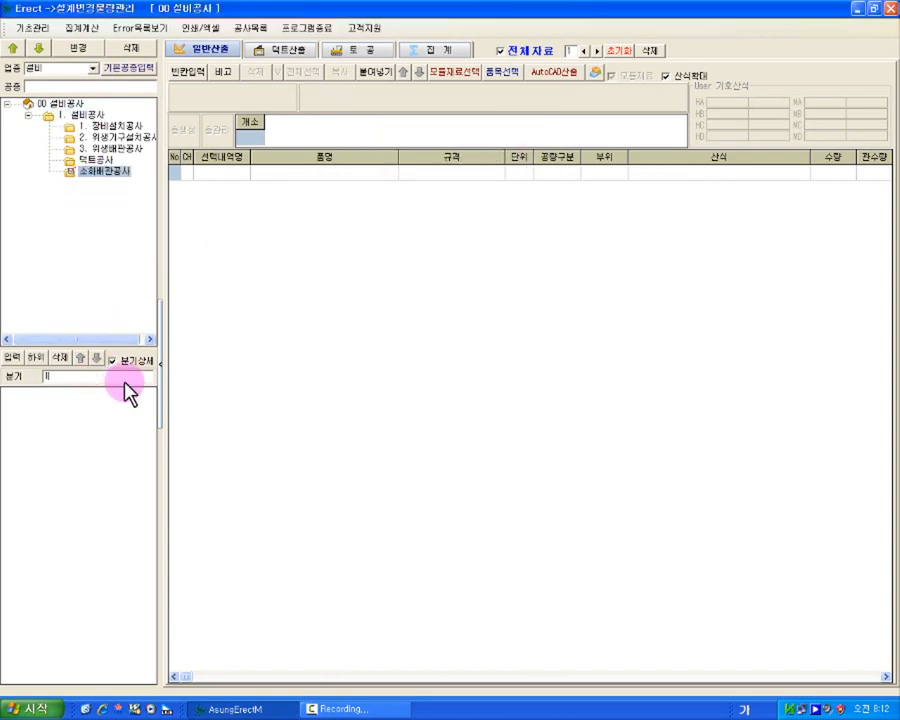
type("1층")
key("Return")
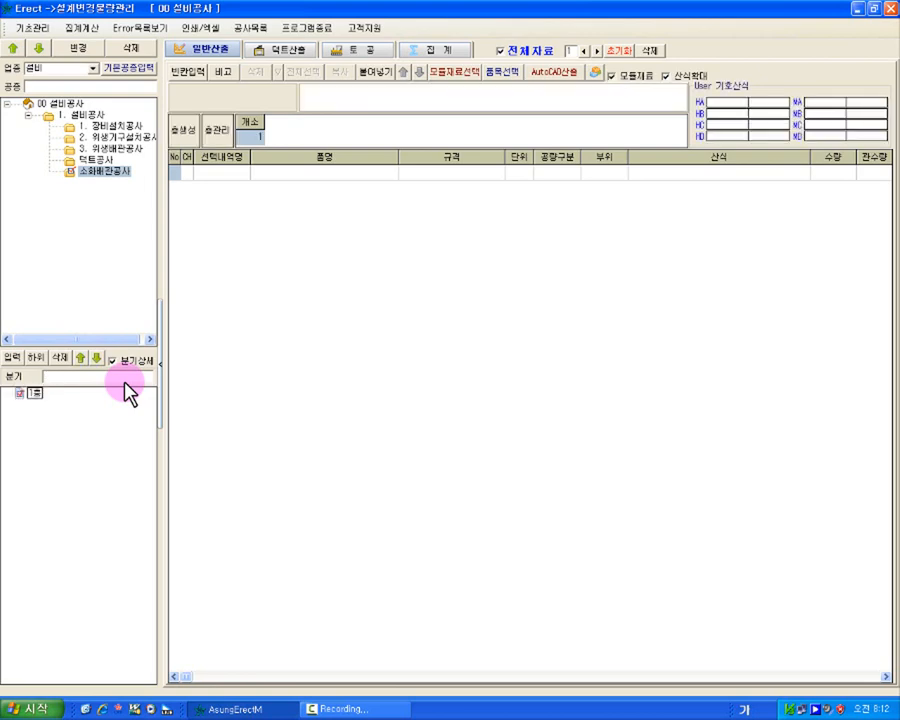
Start selecting material items for the 1층 branch and search the item library for 소화기.
left_click(34, 394)
left_click(500, 73)
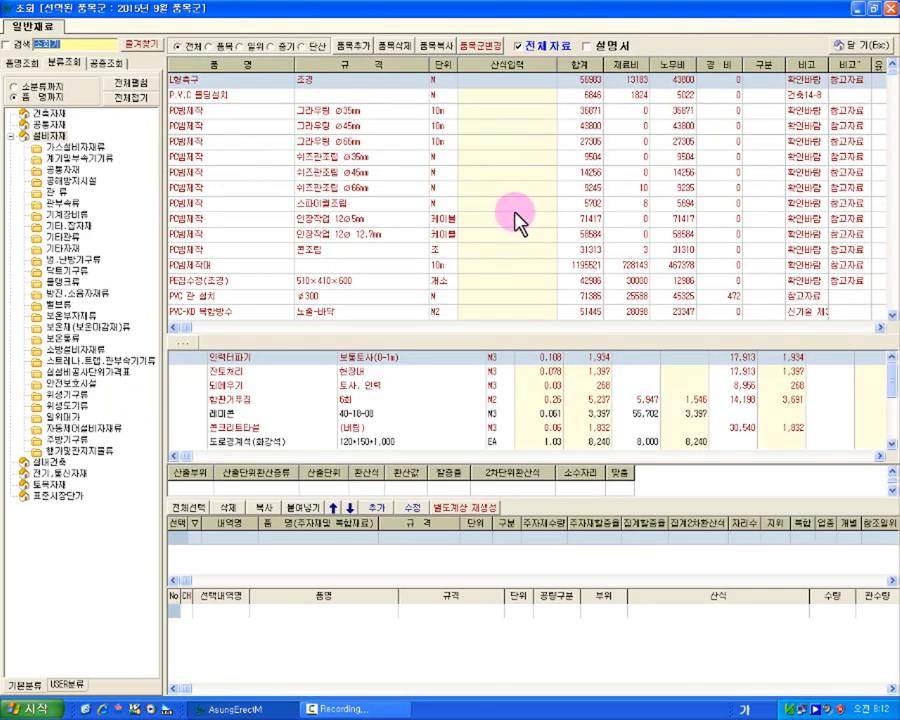
type("소화기")
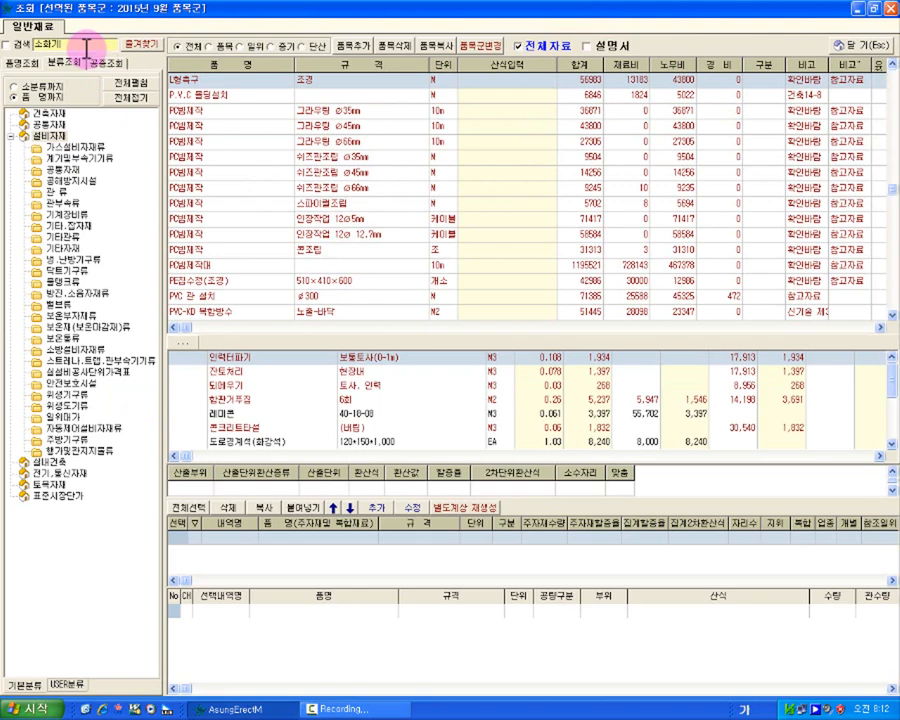
key("Return")
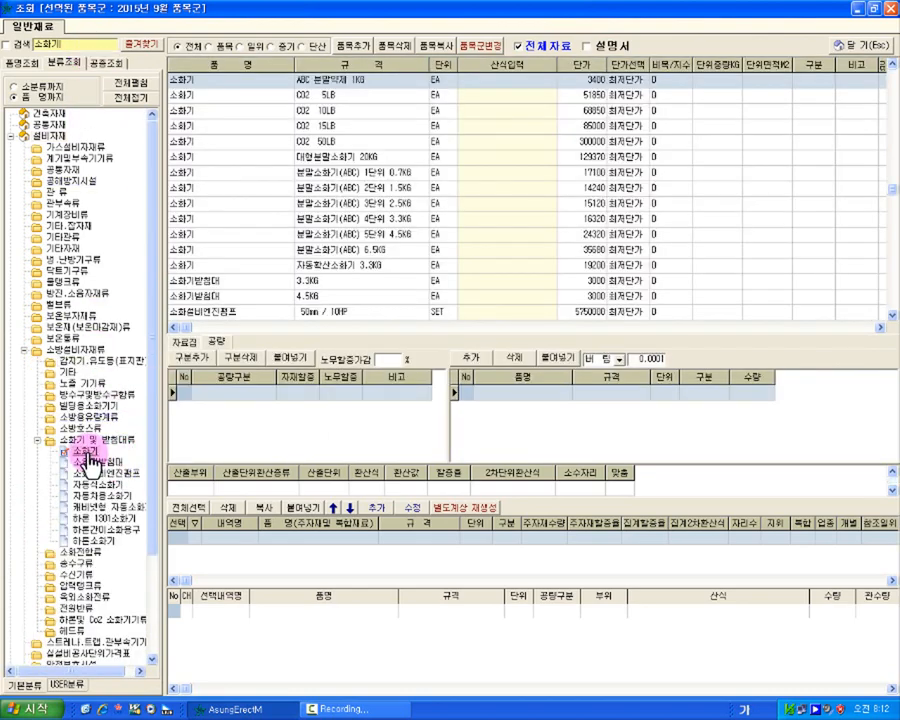
Review how items are organised in the item-name, work-type, classification and USER분류 lookups.
left_click(22, 64)
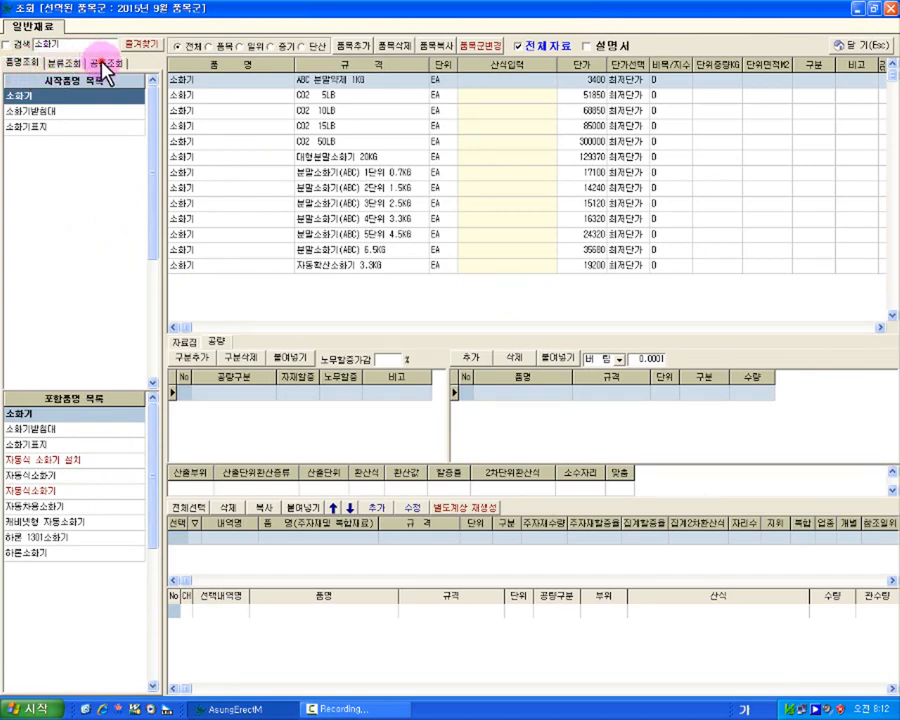
left_click(101, 64)
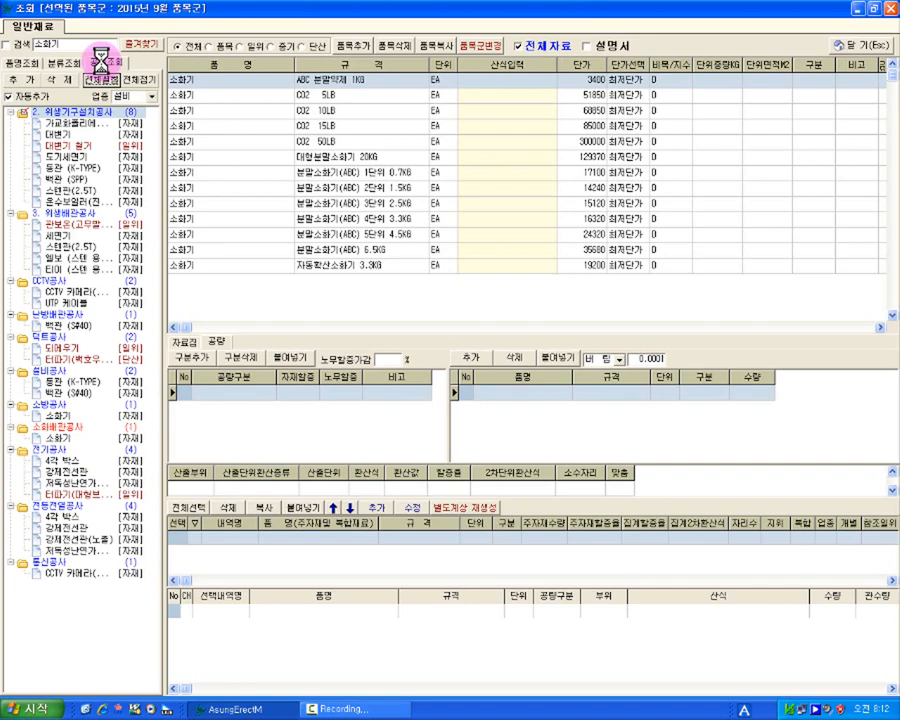
left_click(68, 62)
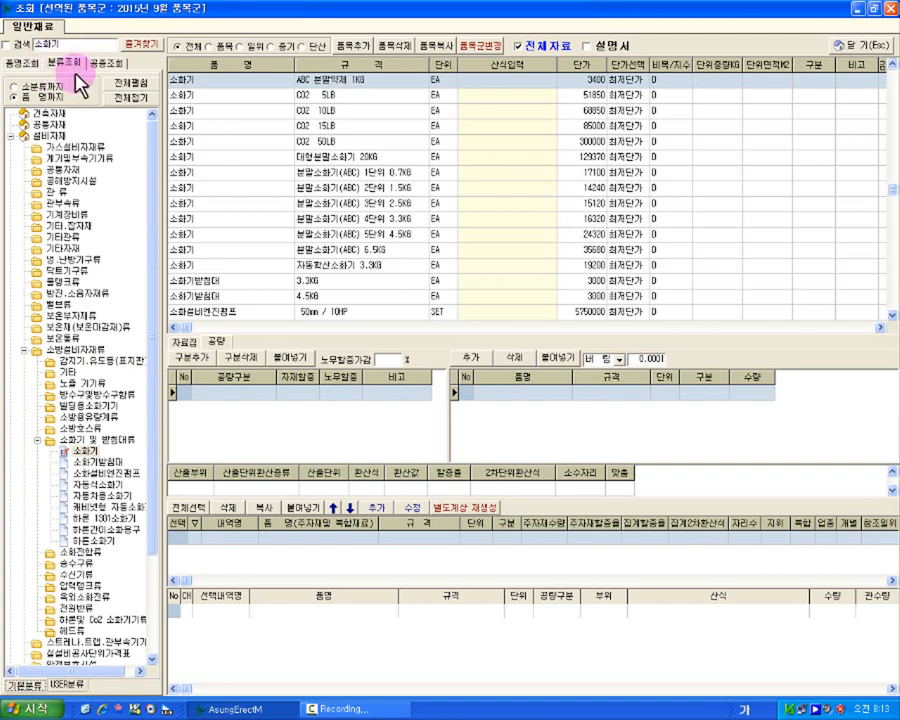
left_click(68, 685)
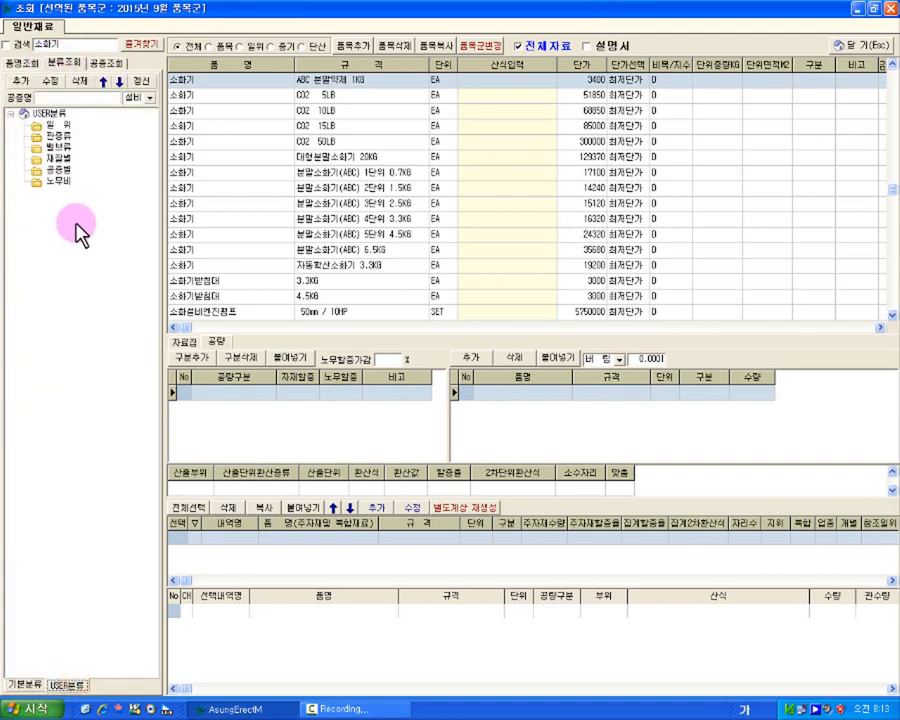
Add 소화기 ABC 분말약제 1KG from the item-name lookup with the quantity formula 2, and return to the 일반산출 sheet.
left_click(22, 62)
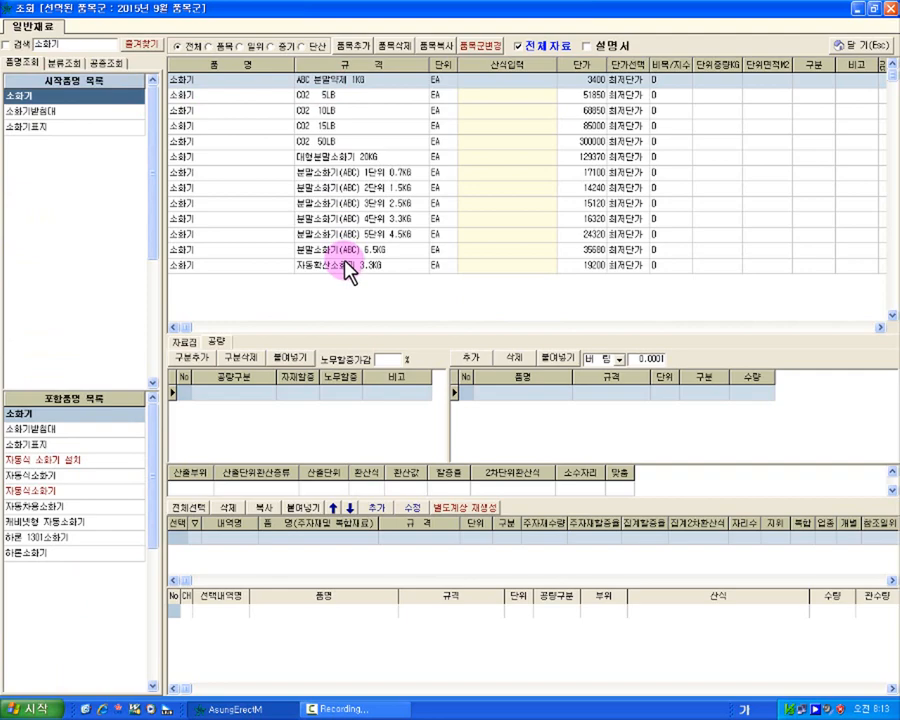
left_click(495, 82)
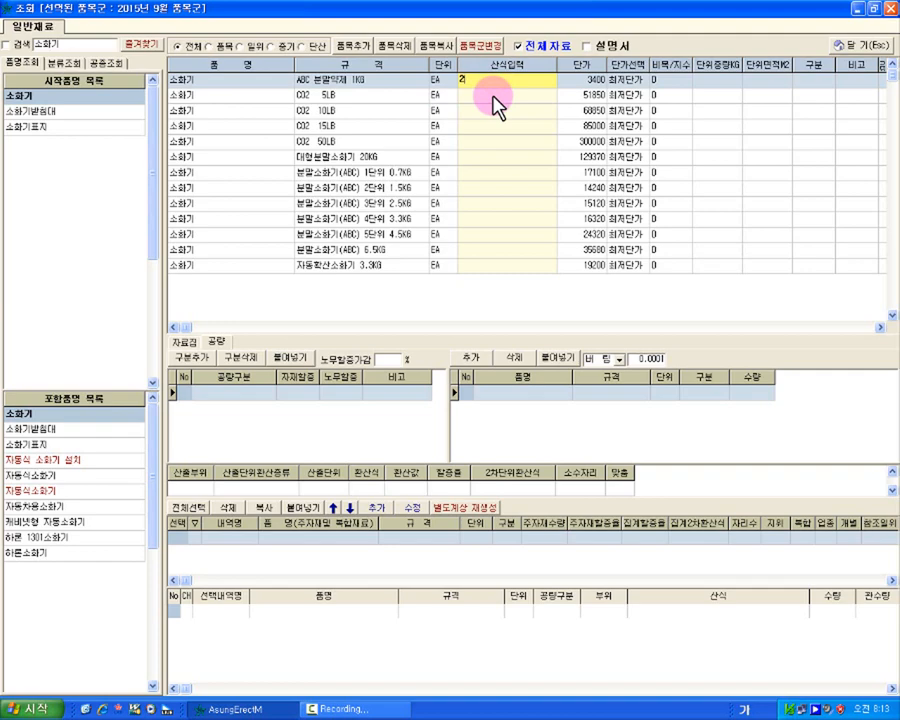
key("Return")
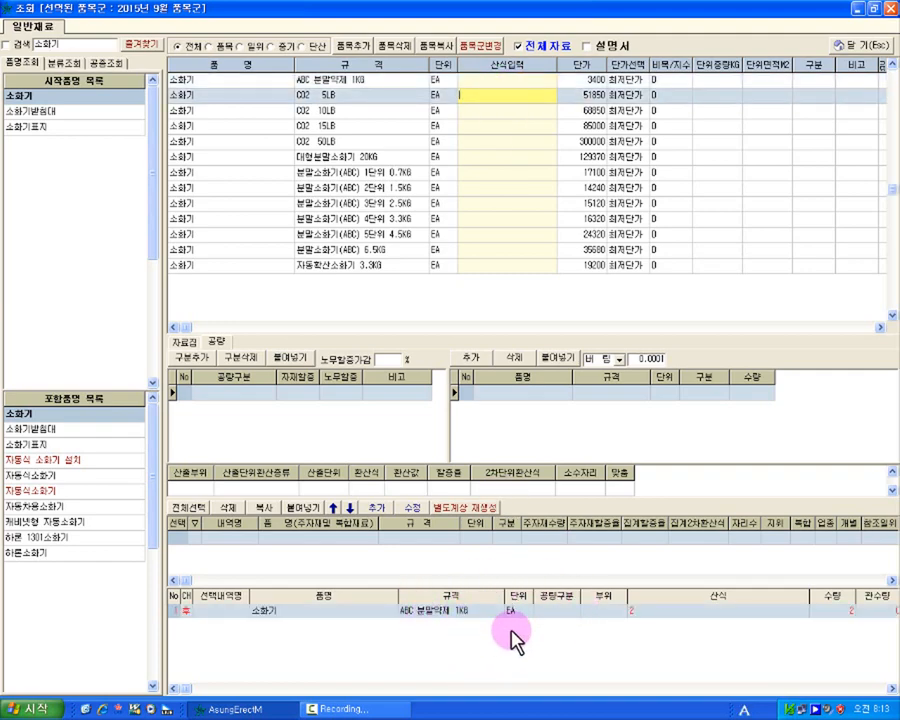
left_click(858, 46)
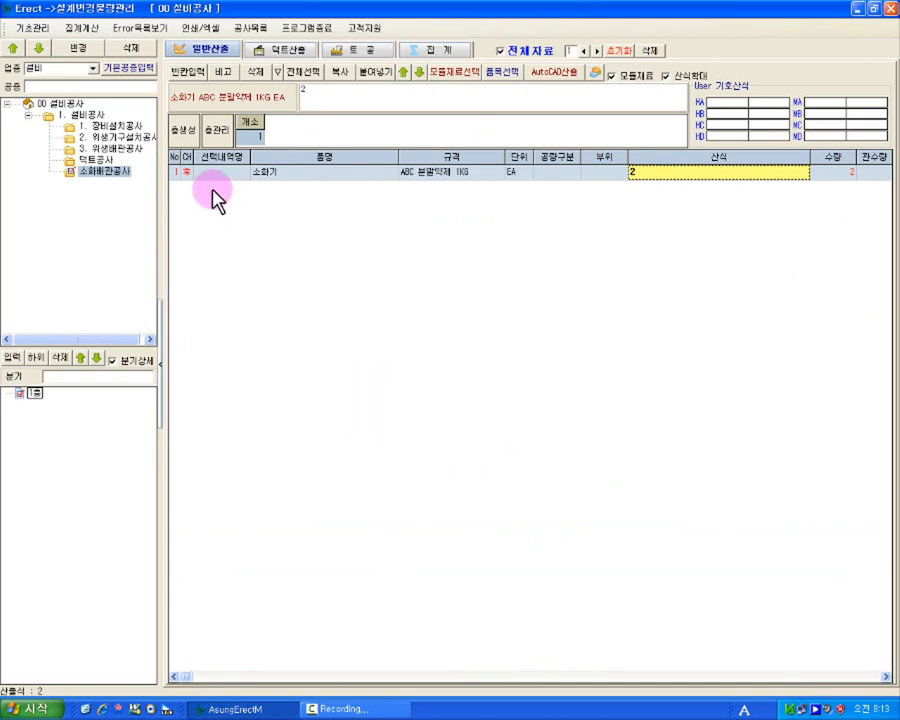
Examine the 전/후 change marks on the 소화기 row and on the paired 스텐관(2.5T) rows of 위생기구설치공사.
left_click(187, 174)
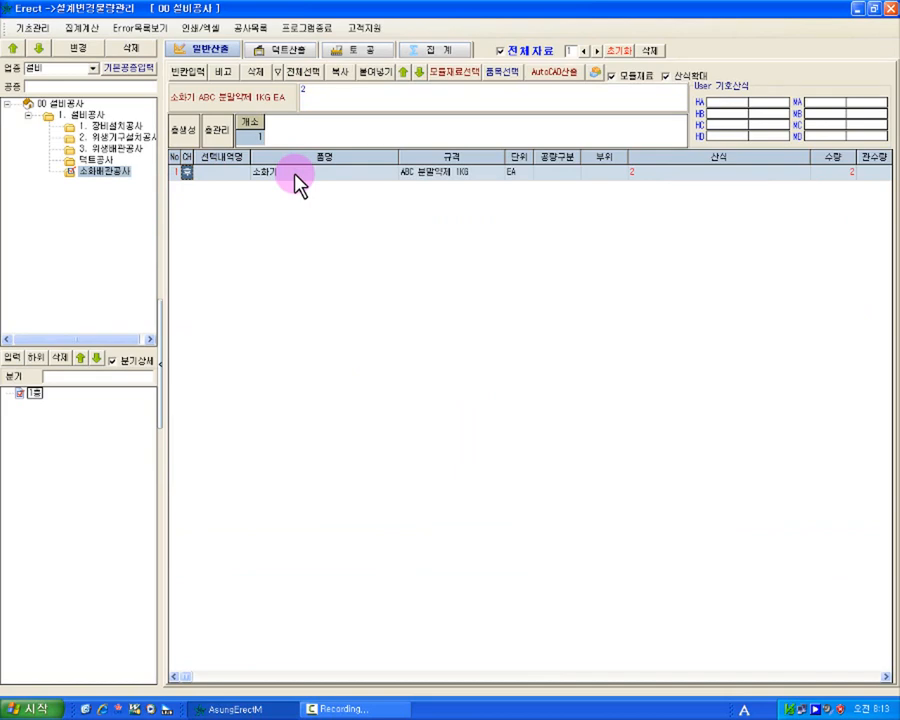
left_click(114, 138)
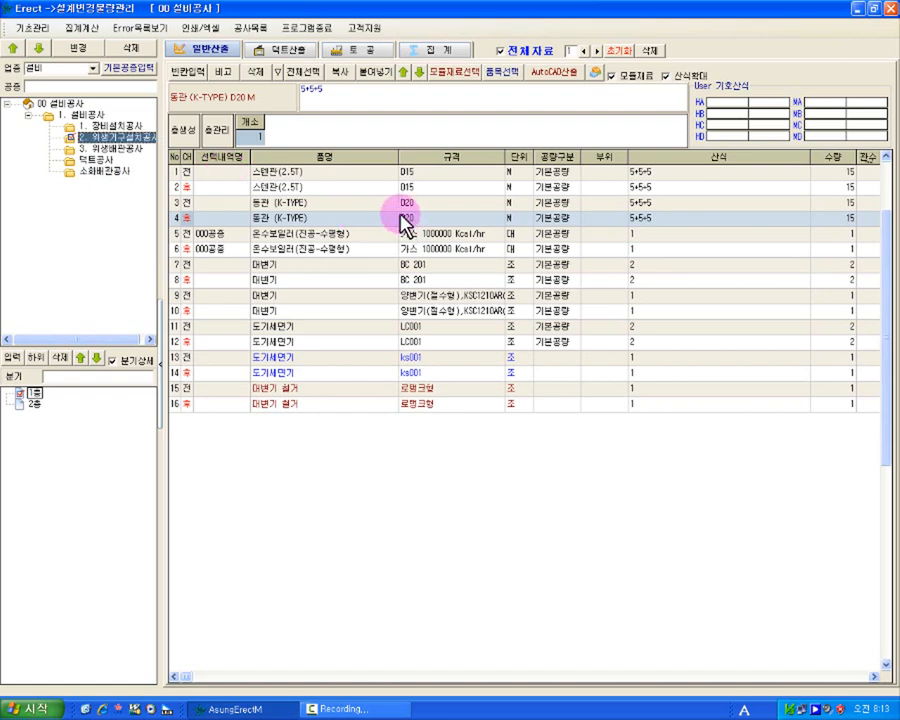
left_click(303, 171)
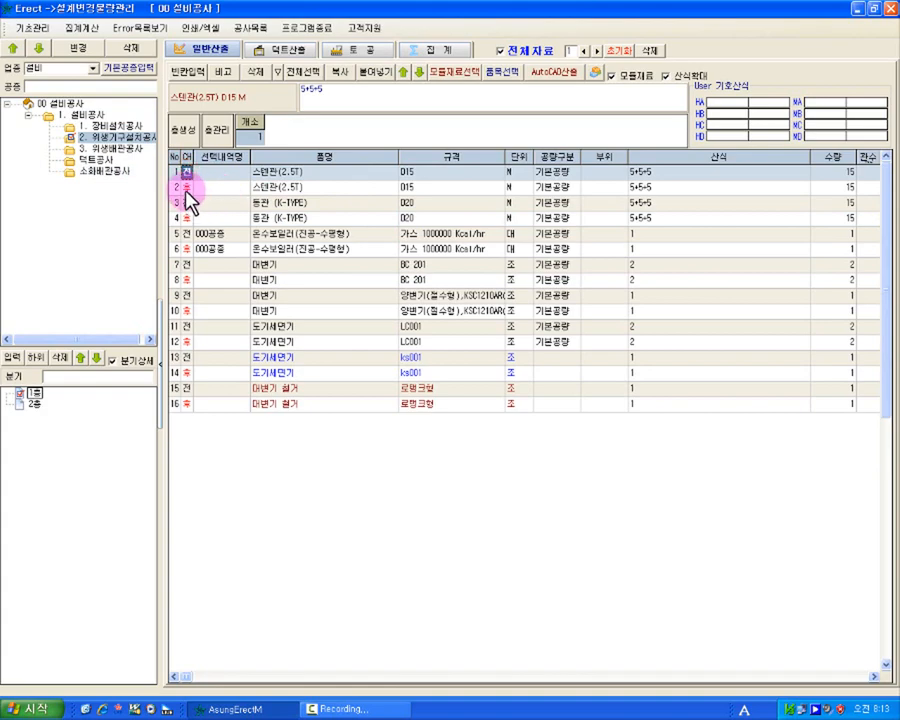
left_click(187, 187)
left_click(292, 173)
left_click(296, 188)
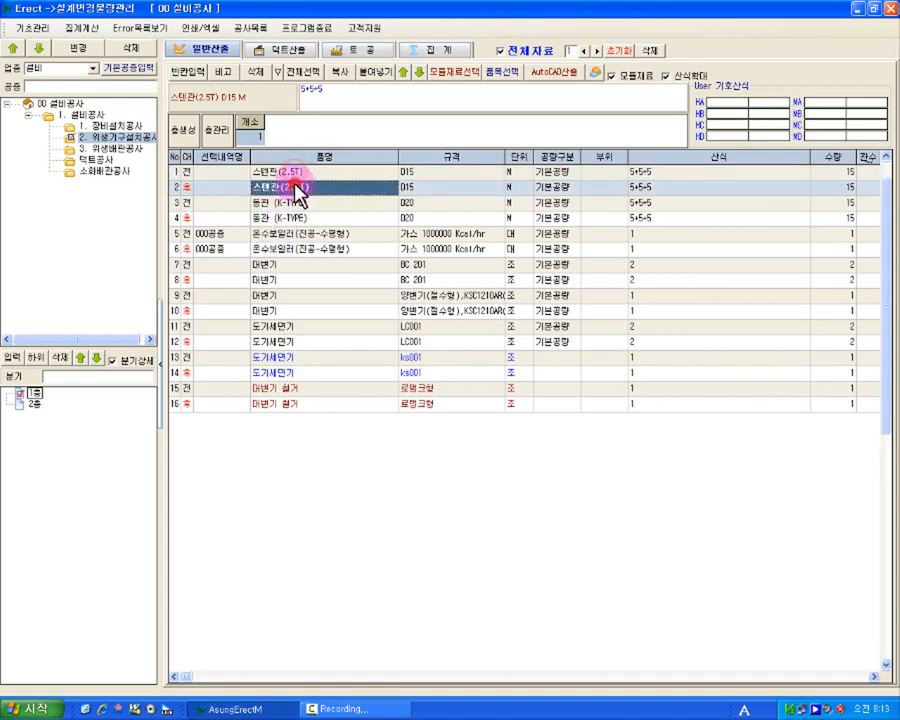
Check the change mark of the 소화기 row in 소화배관공사, then the formula of the 전 스텐관(2.5T) row in 위생기구설치공사.
left_click(105, 171)
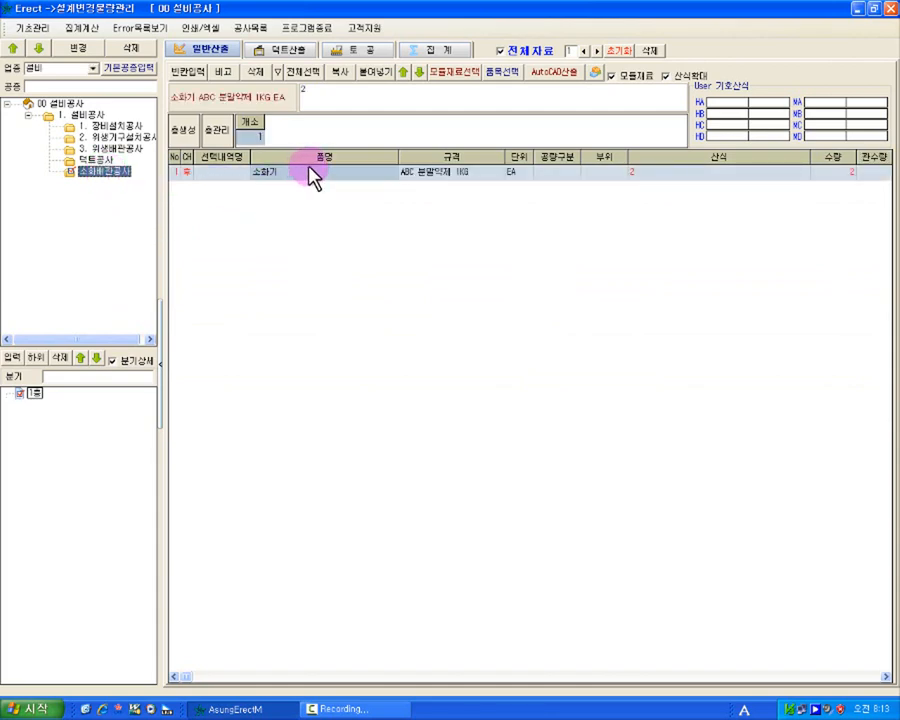
left_click(188, 170)
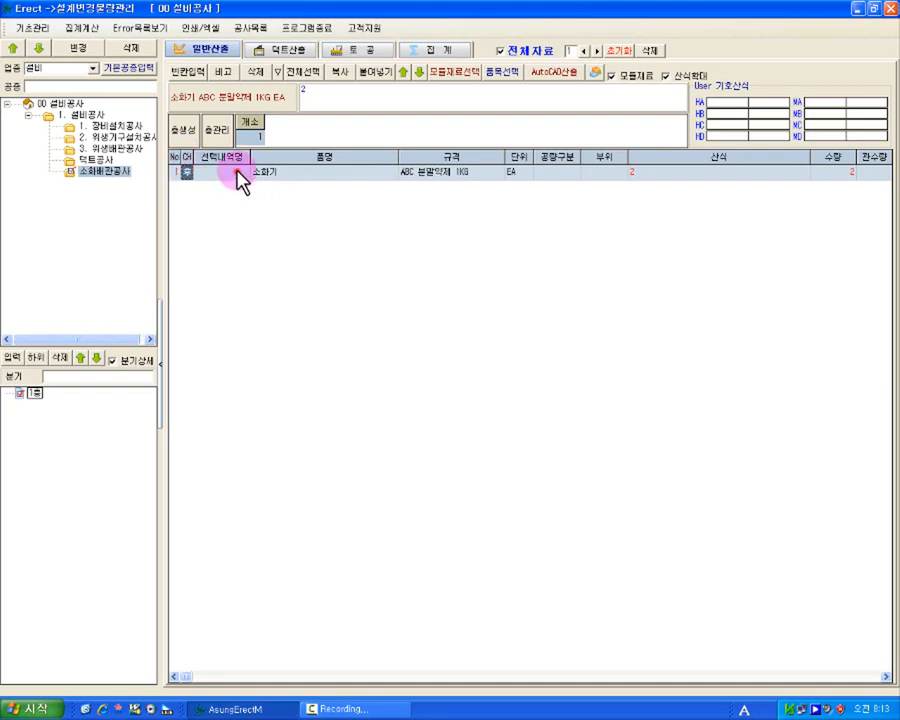
left_click(118, 136)
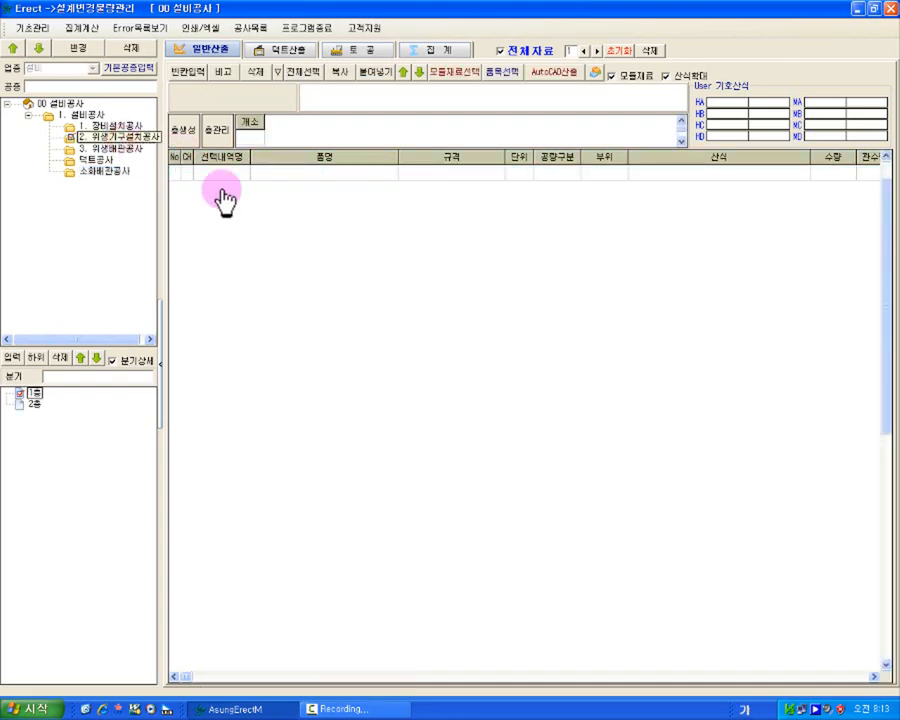
left_click(290, 173)
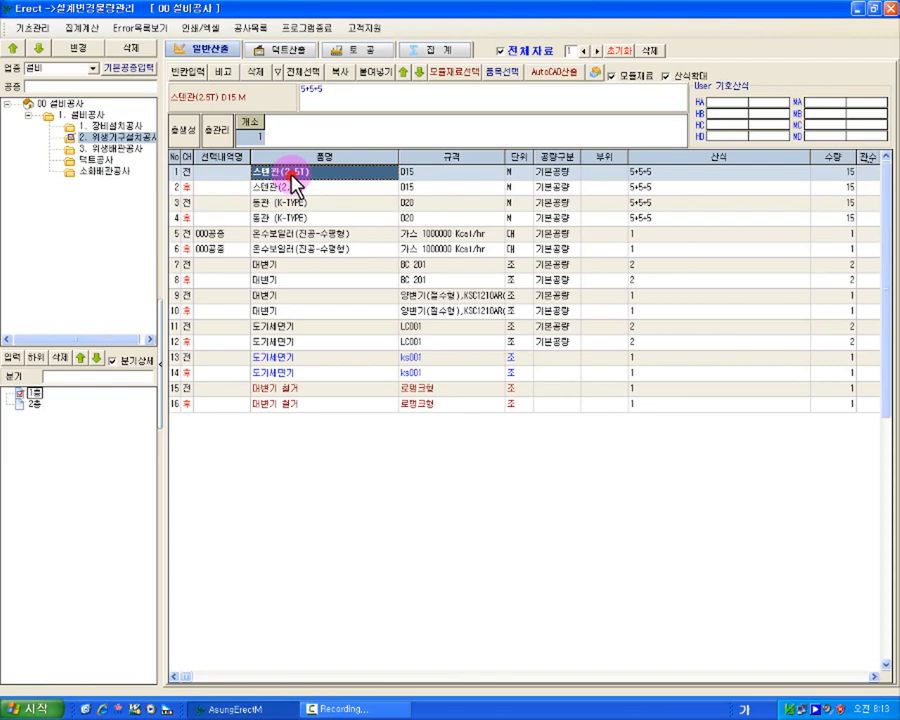
left_click(678, 173)
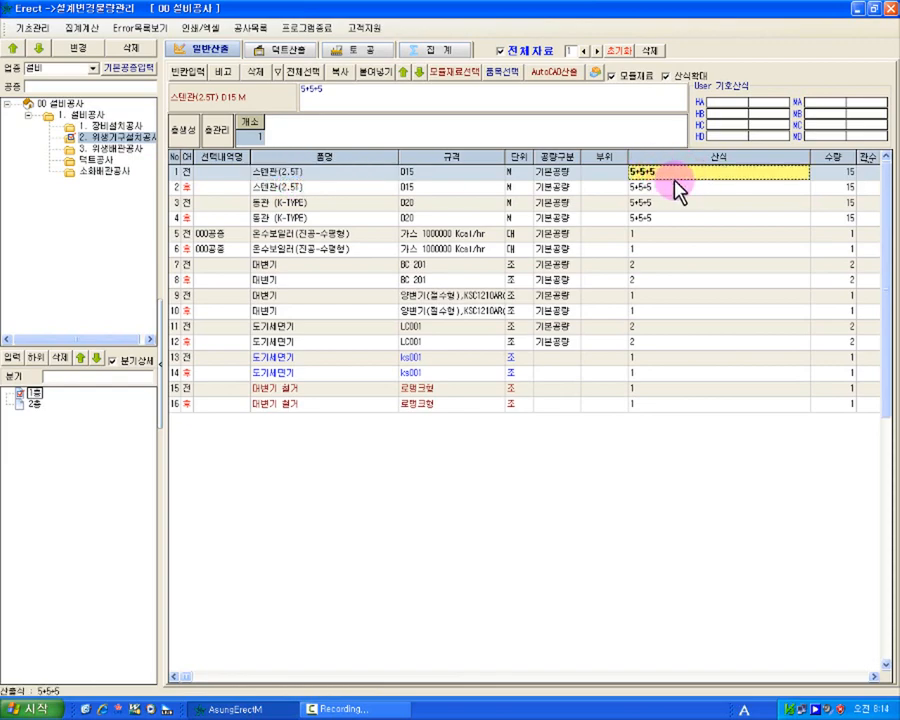
Set the quantity formula of the 후 스텐관(2.5T) D15 row to 5+5+55+5+5.
left_click(368, 187)
left_click(659, 187)
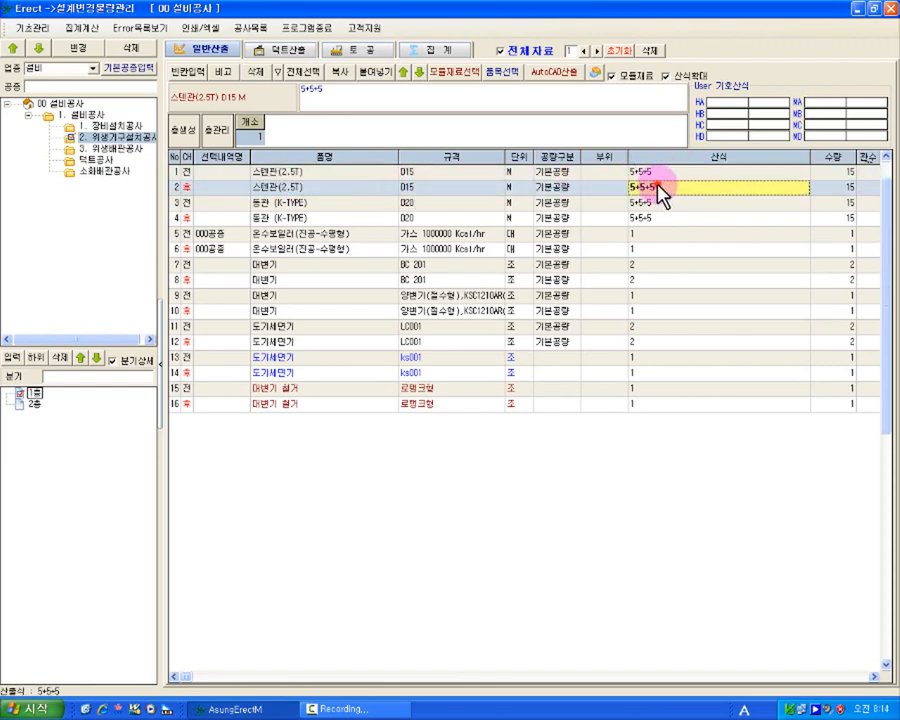
double_click(689, 191)
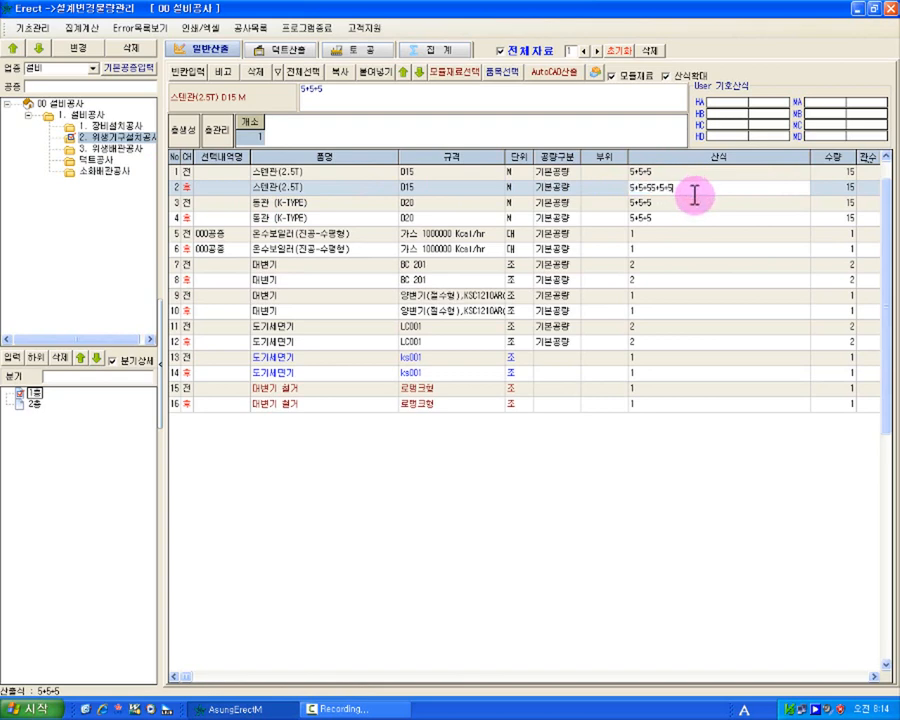
left_click(694, 198)
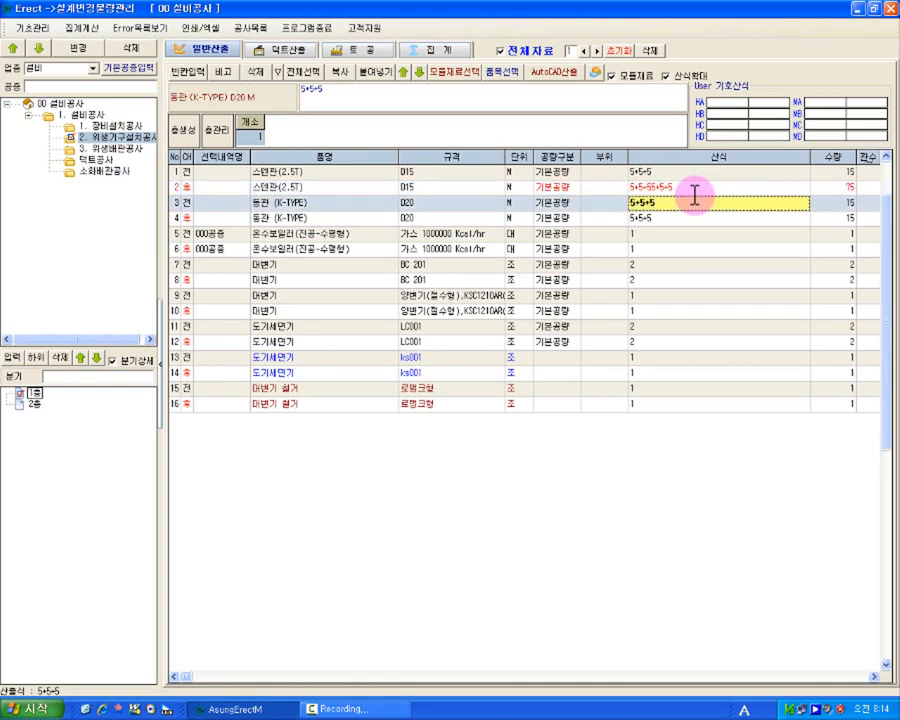
Clear the quantity formula of the 후 동관 (K-TYPE) D20 row.
left_click(668, 218)
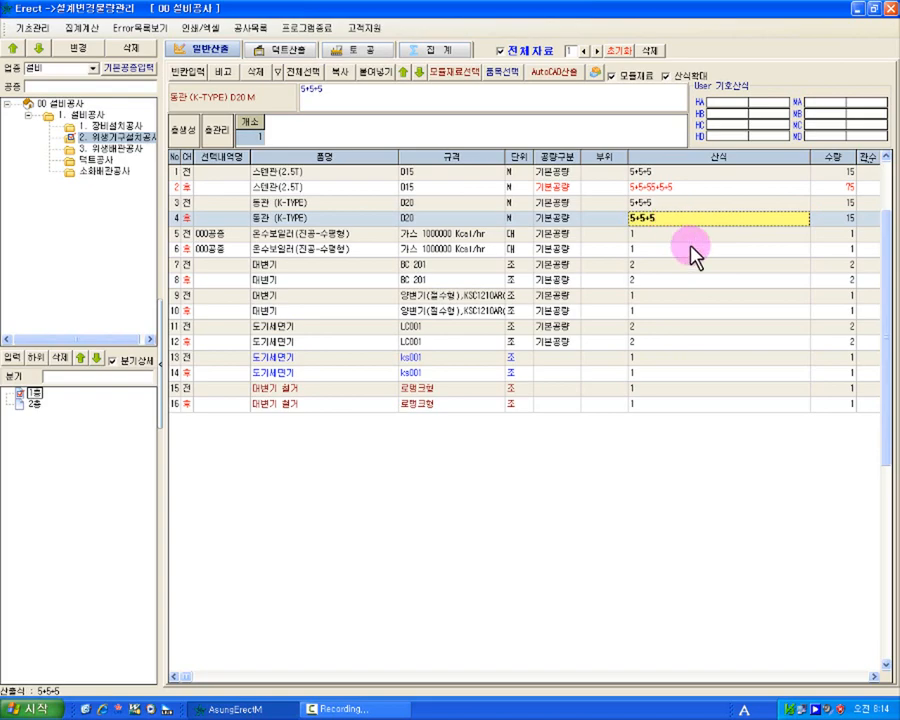
key("Delete")
key("Return")
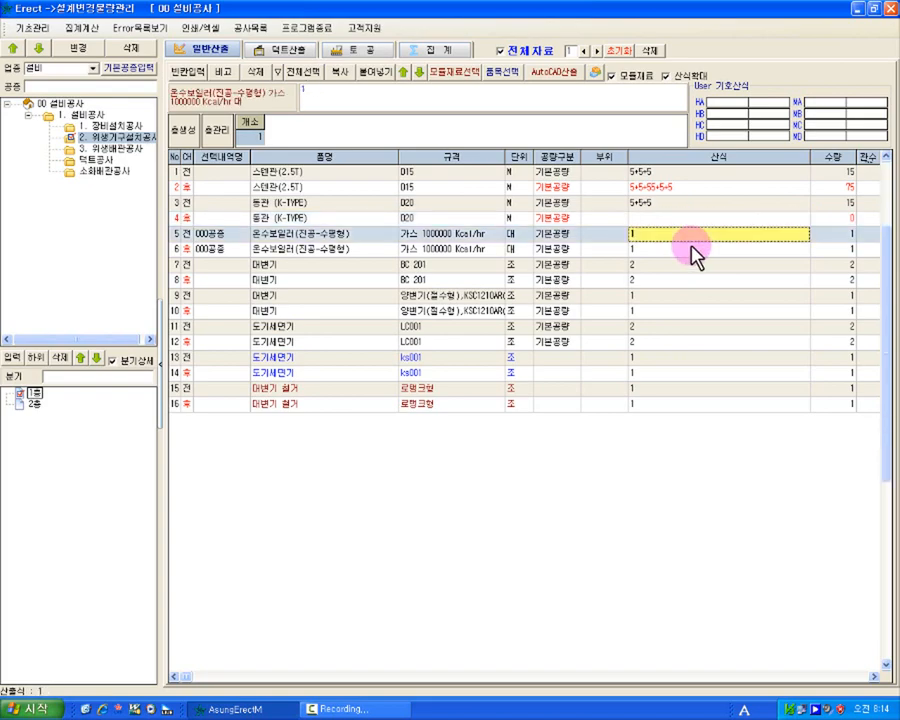
left_click(827, 219)
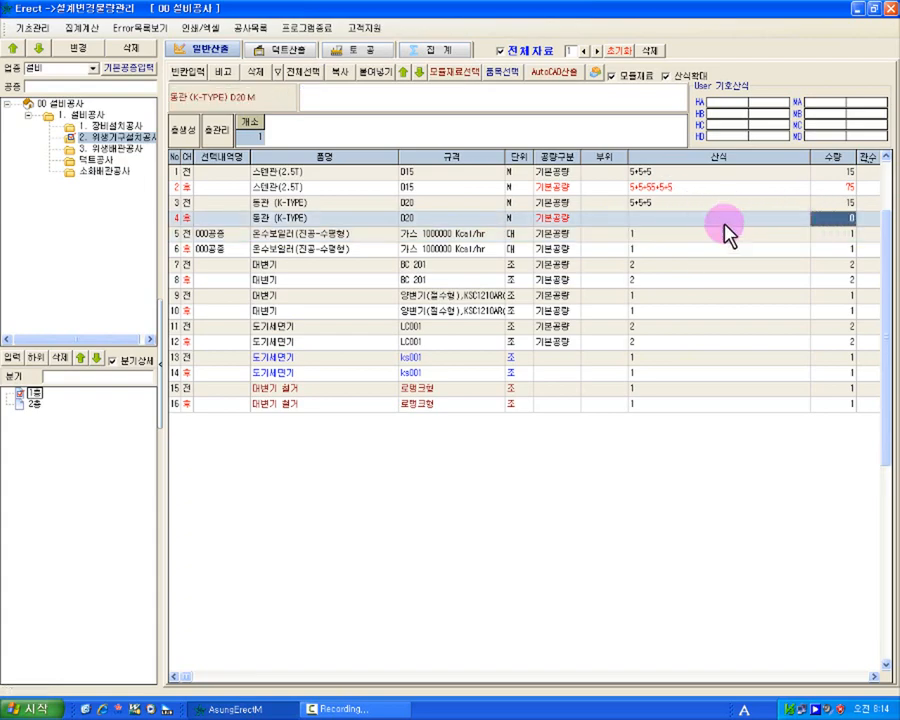
Delete the 후 동관 (K-TYPE) D20 row from the 일반산출 sheet.
left_click(455, 219)
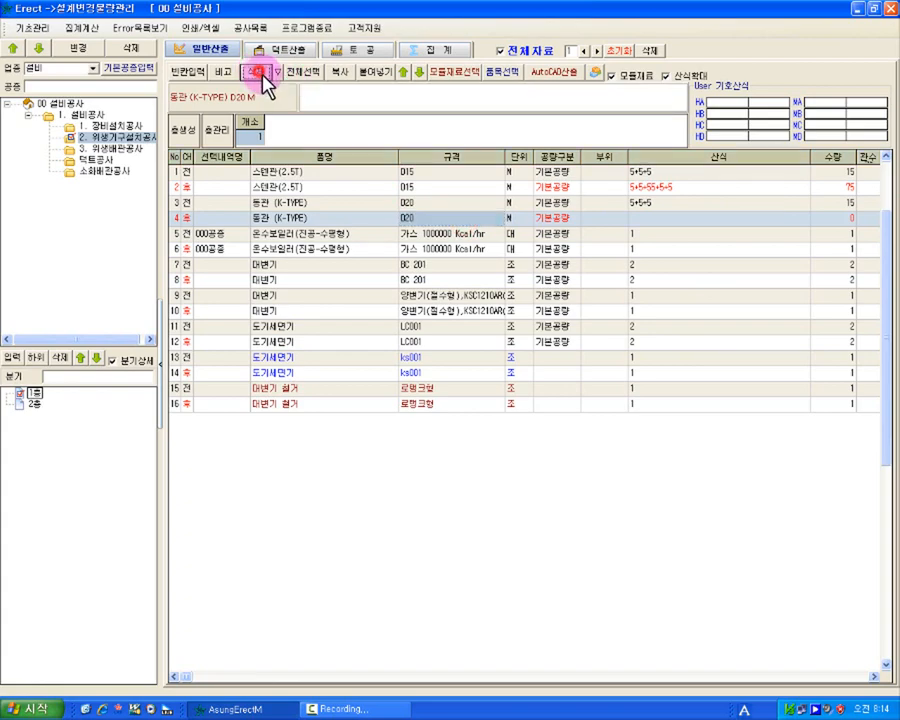
left_click(259, 73)
key("Return")
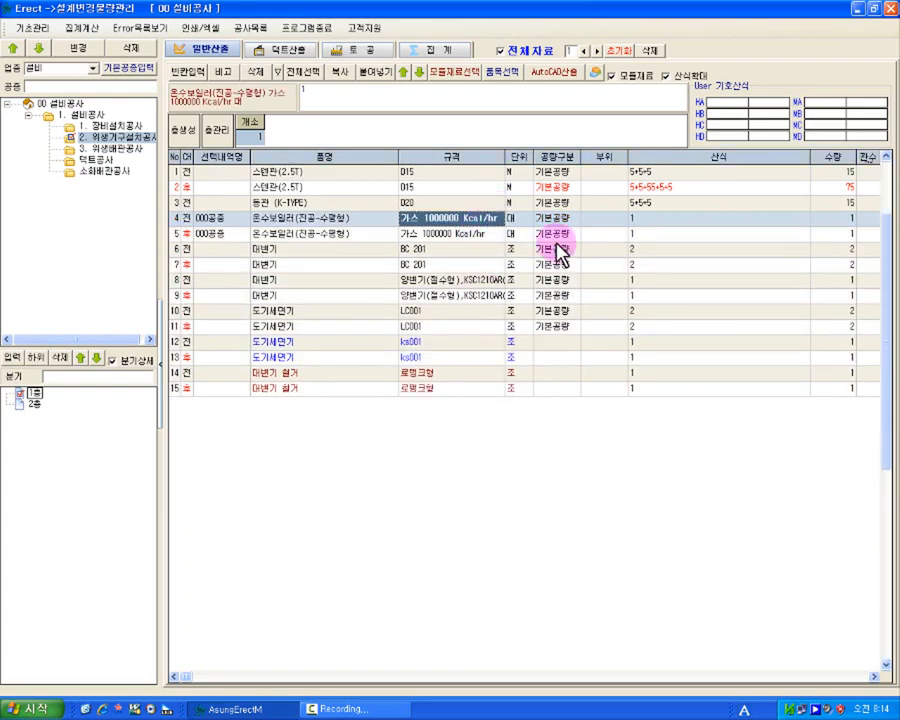
Search the item library for XL관, add 가교화폴리에틸렌관 XL관(KS) φ15mm below the 전 동관 (K-TYPE) row, and return to the sheet.
left_click(445, 203)
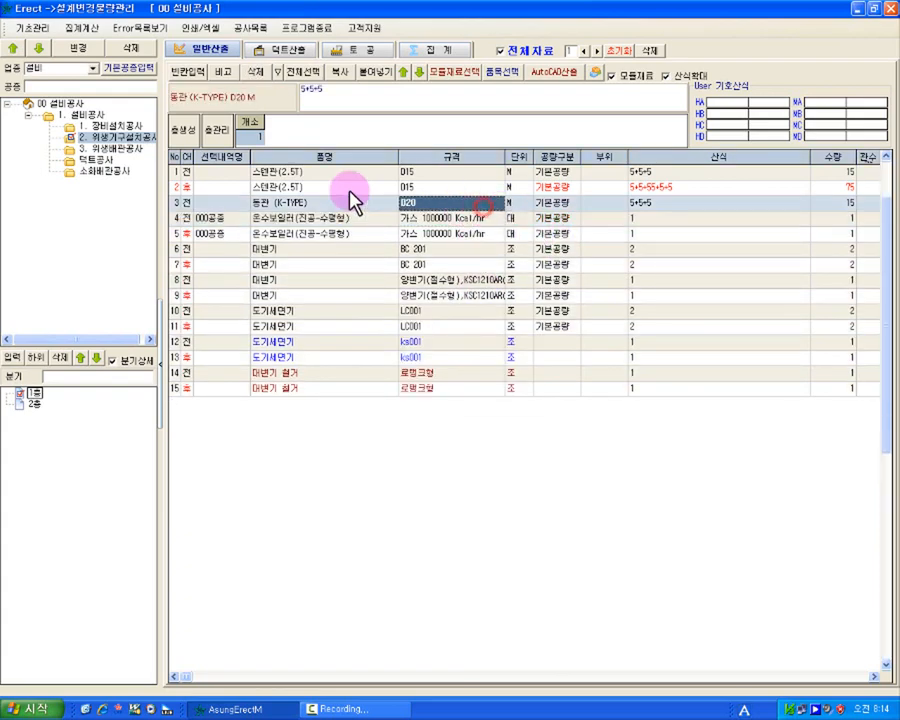
left_click(503, 74)
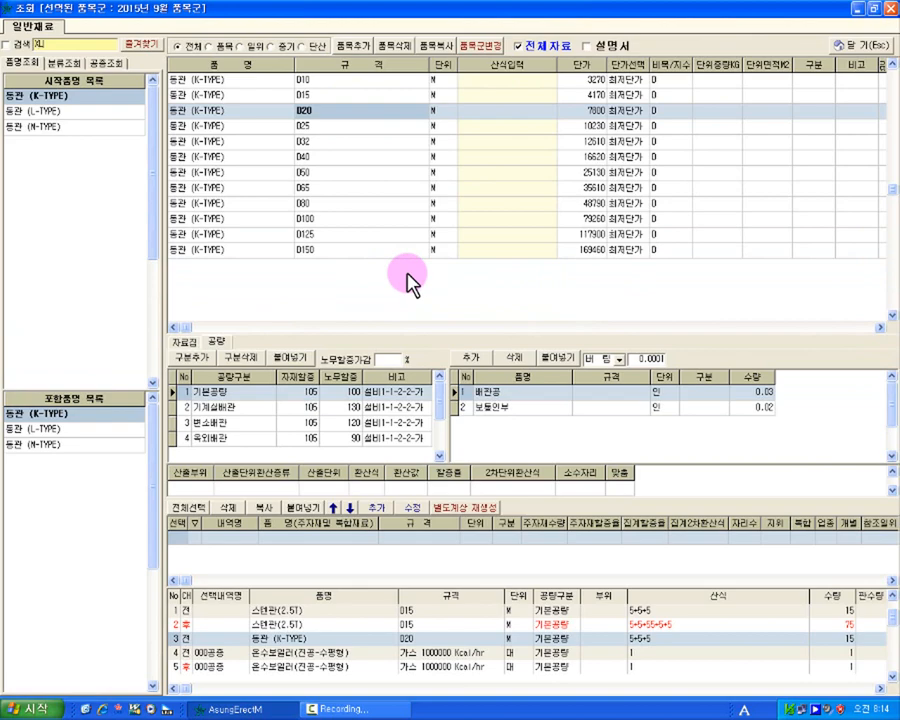
key("Return")
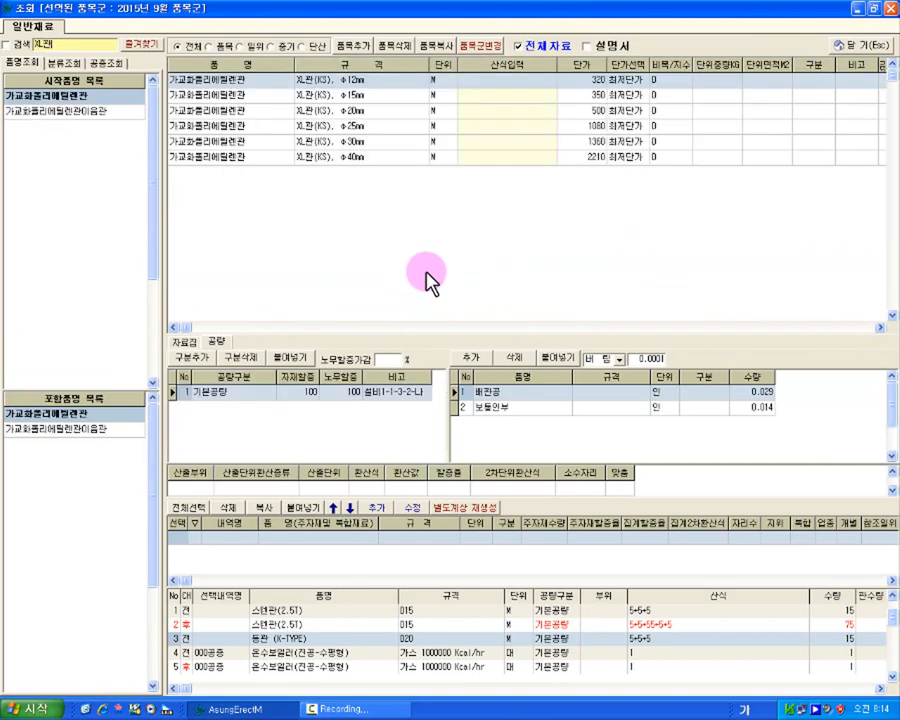
left_click(393, 95)
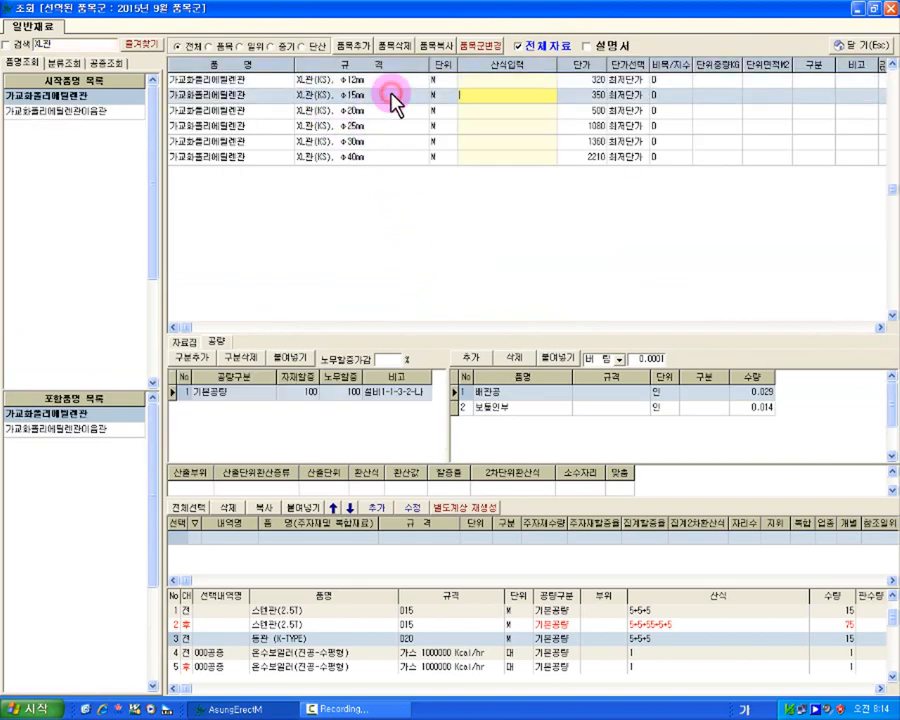
left_click(480, 99)
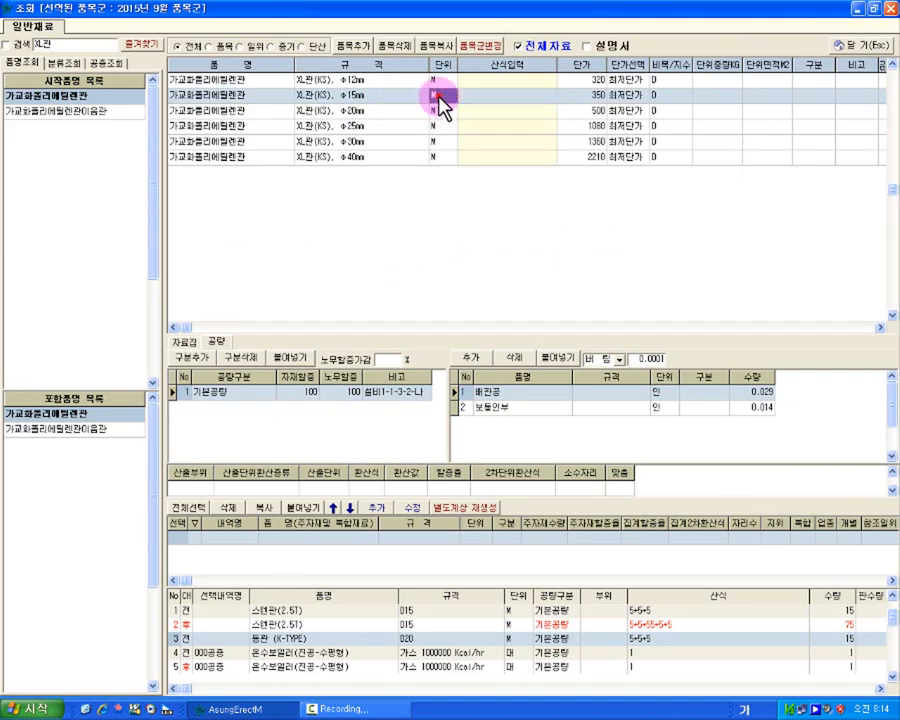
left_click(438, 96)
double_click(438, 96)
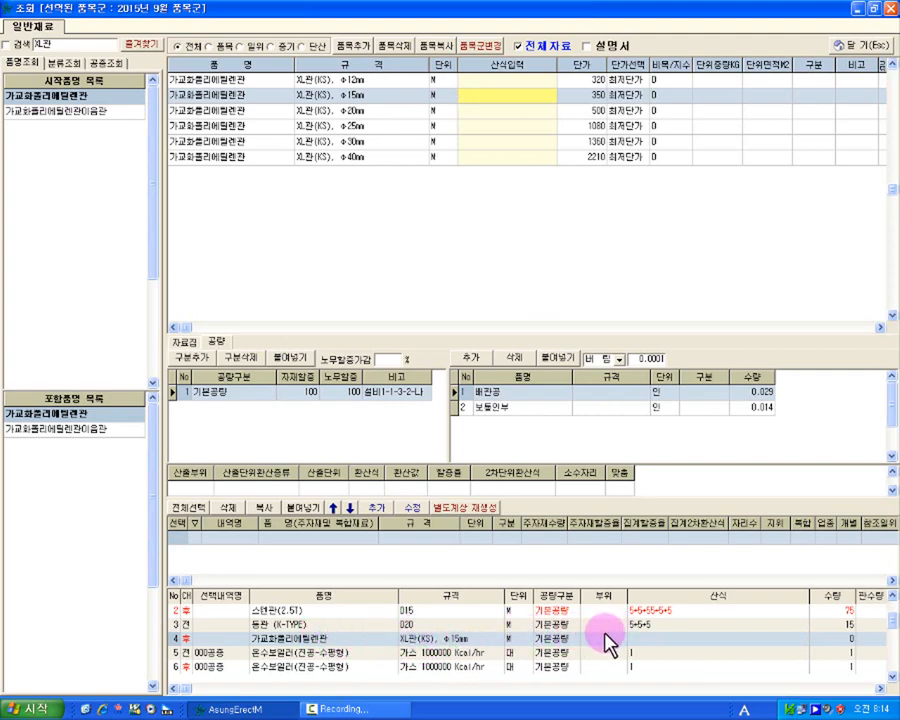
left_click(860, 45)
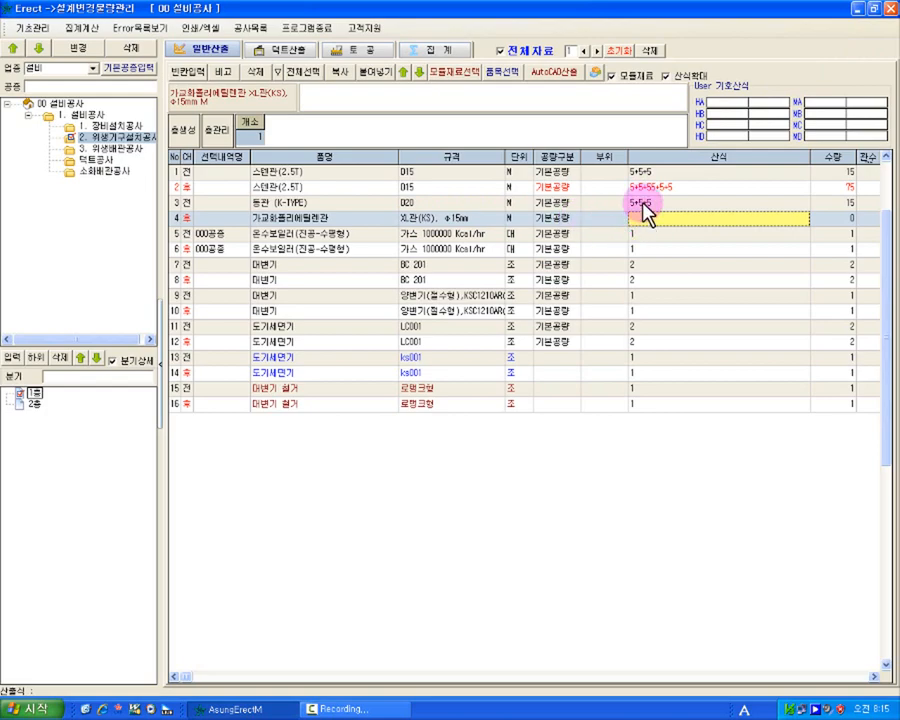
Enter the quantity formula 5+5+5 for the new 가교화폴리에틸렌관 row and compare it with the 동관 and 스텐관 formulas above.
key("Up")
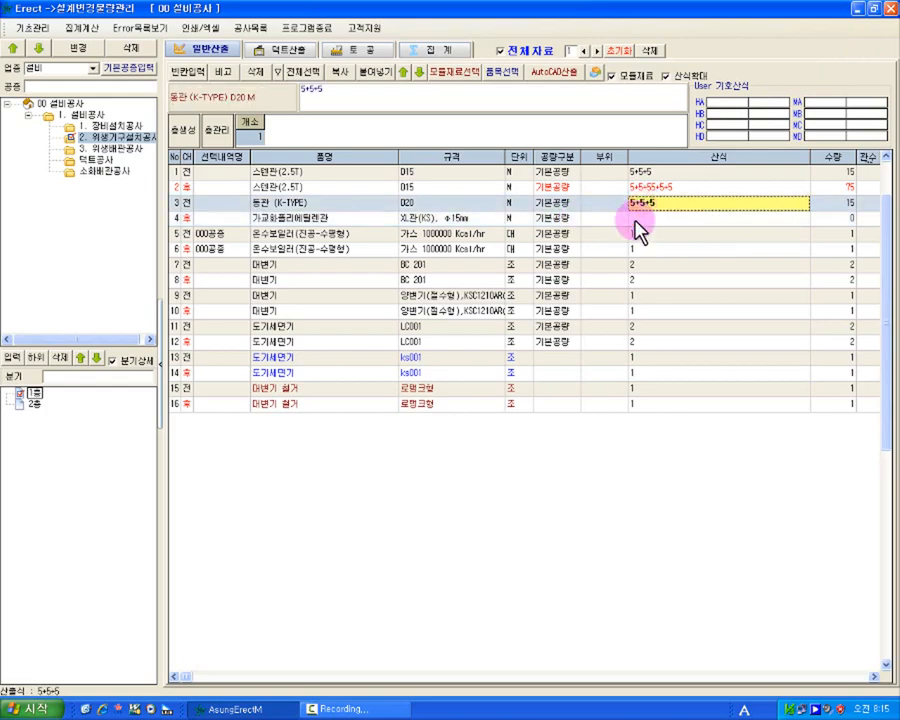
left_click(634, 219)
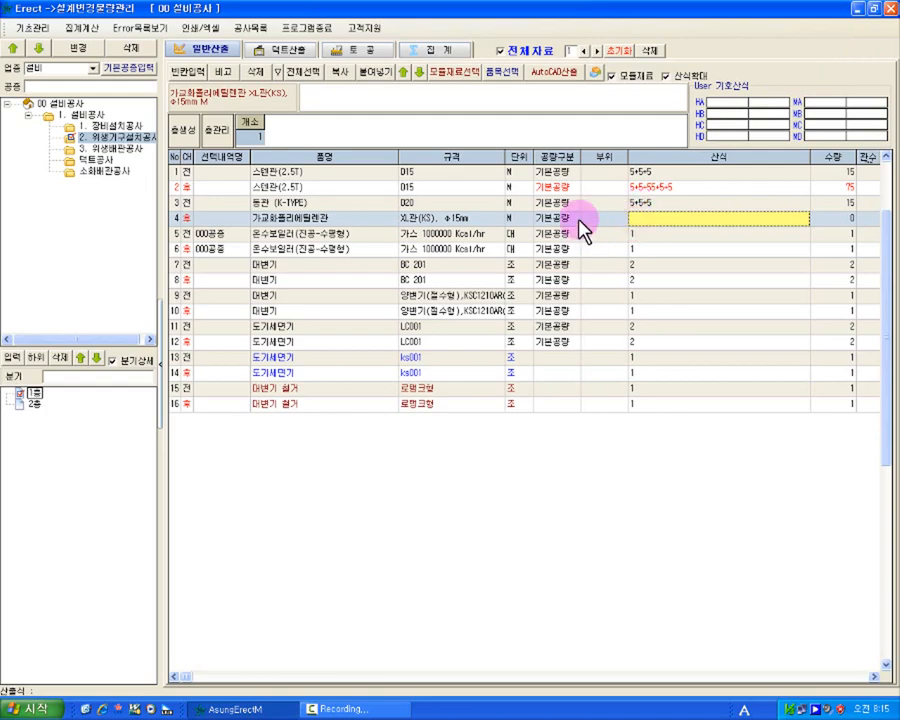
type("5+5+5")
key("Return")
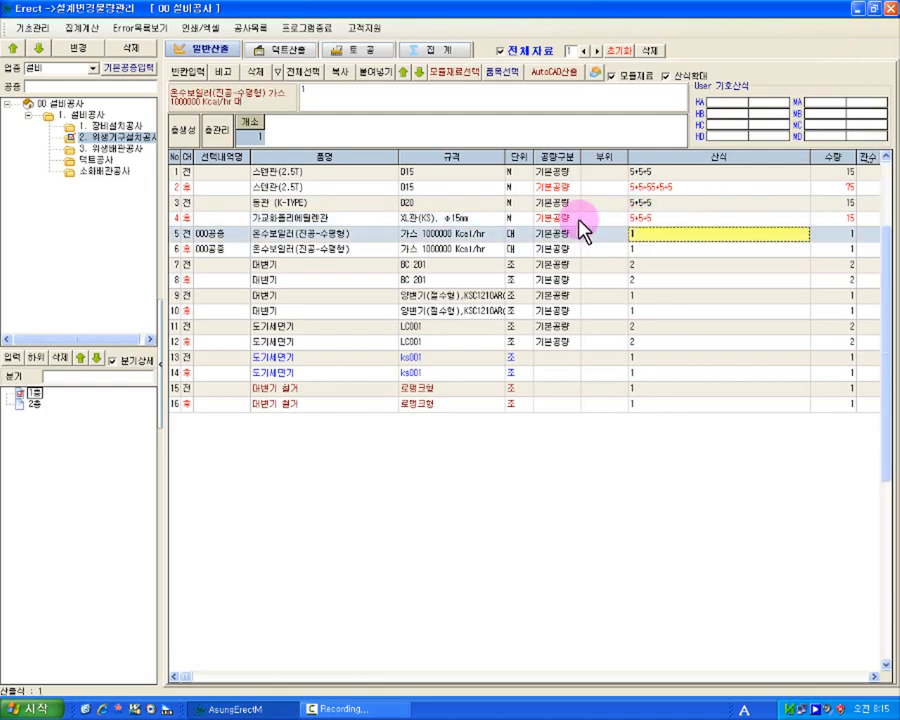
left_click(642, 203)
left_click(650, 220)
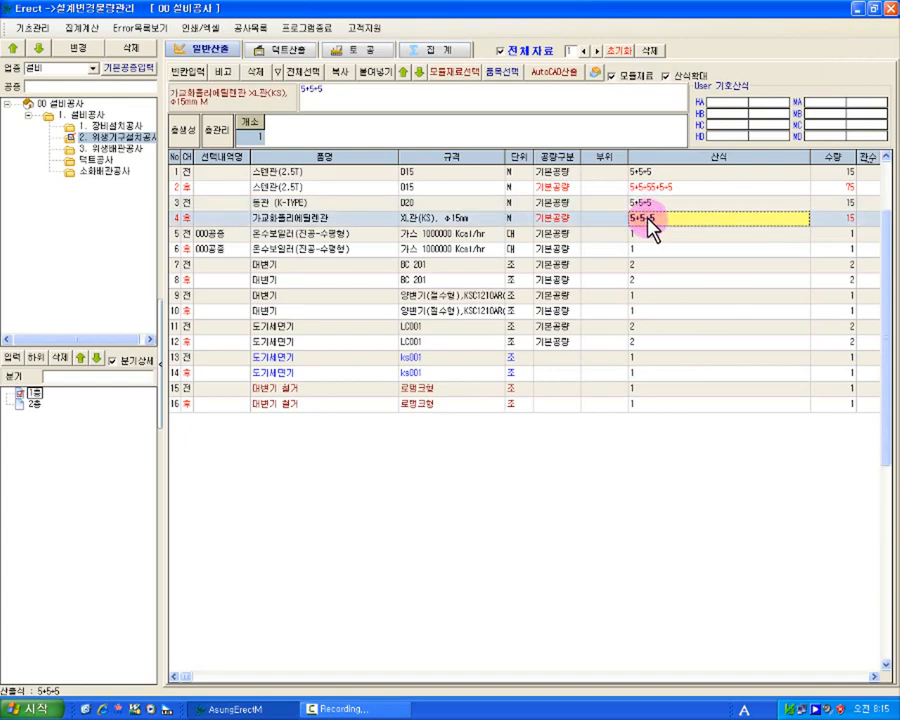
left_click(689, 190)
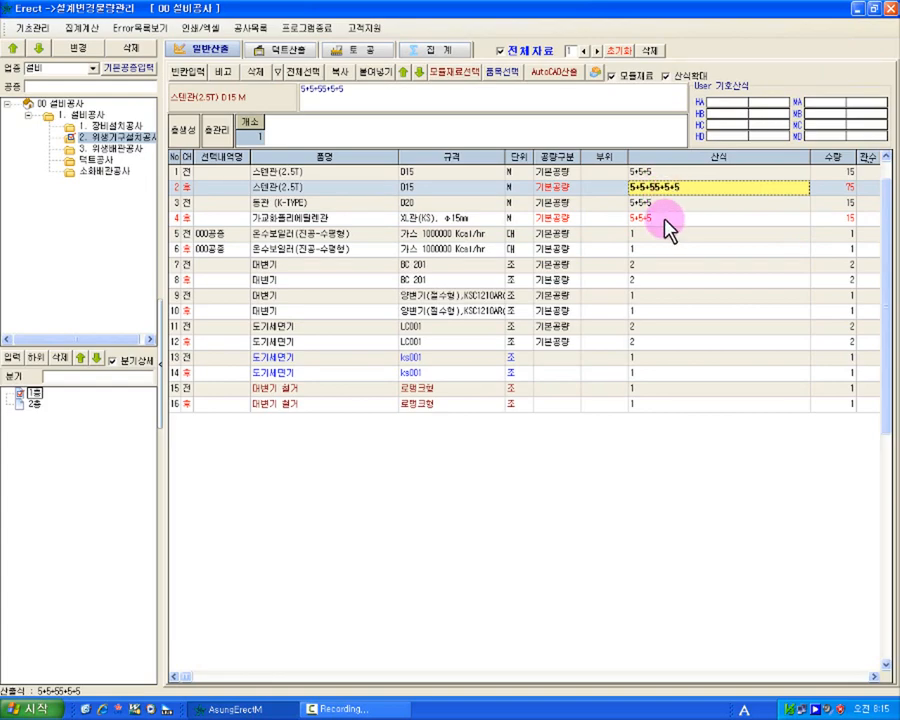
left_click(665, 219)
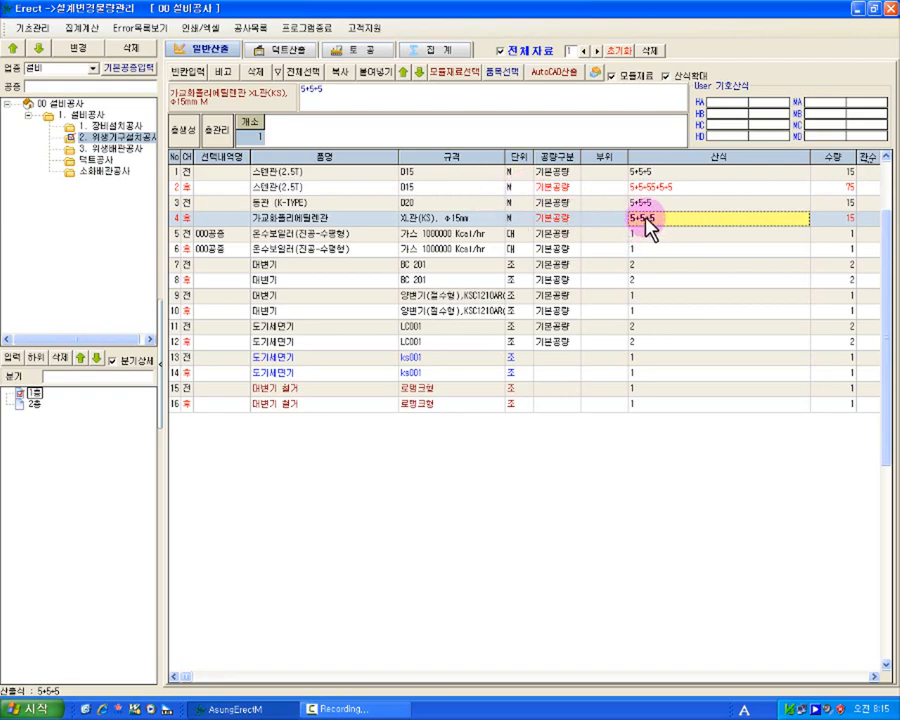
For 소화배관공사, open the module materials of 설비모듈AS1305 and list the 팬코일유니트(동관) modules under 냉난방배관.
left_click(106, 174)
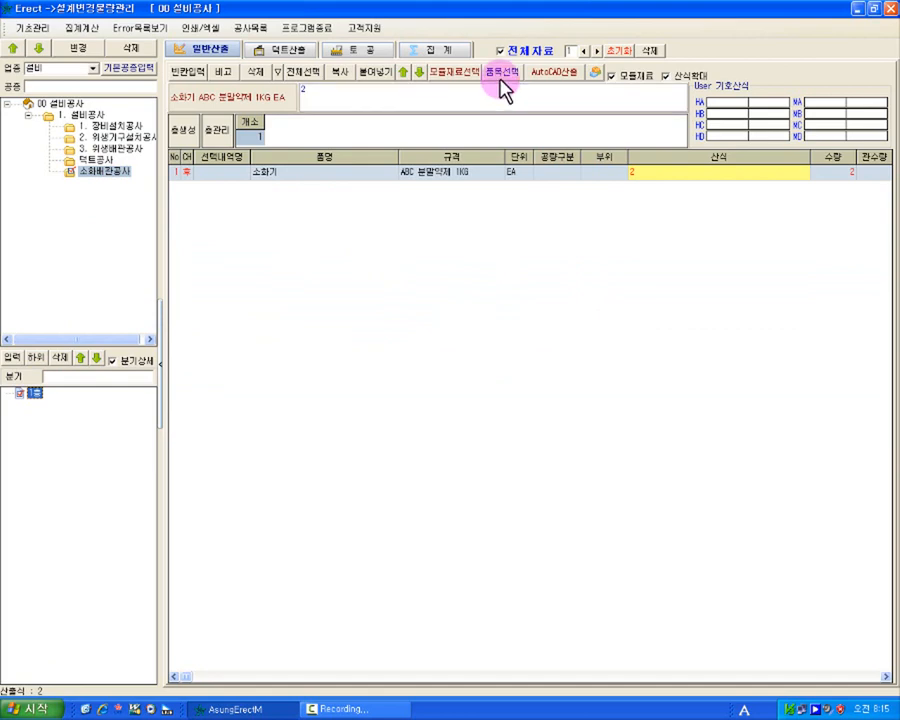
left_click(460, 78)
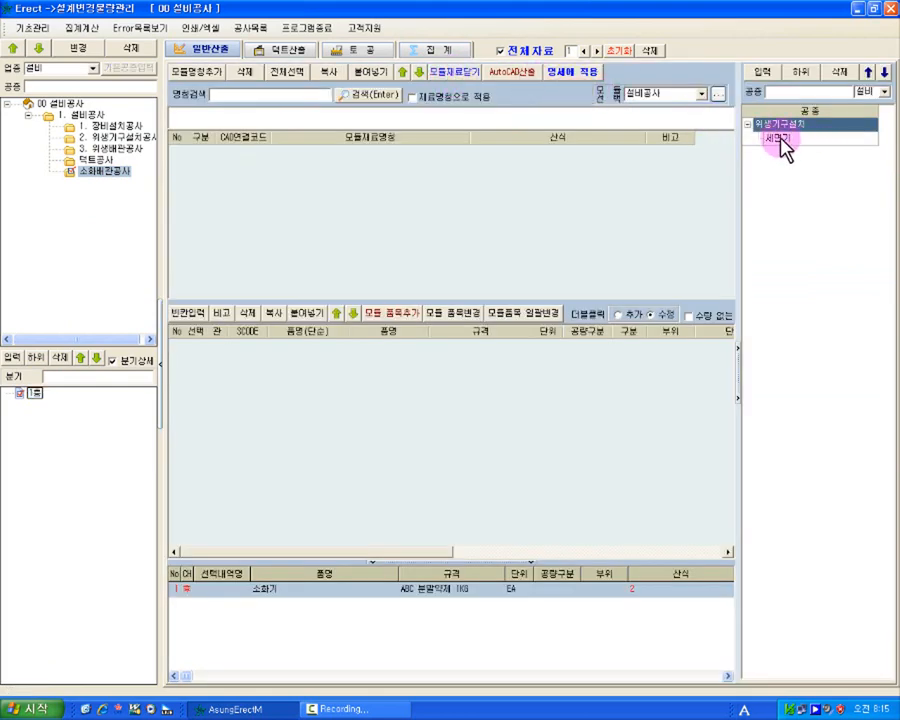
left_click(690, 93)
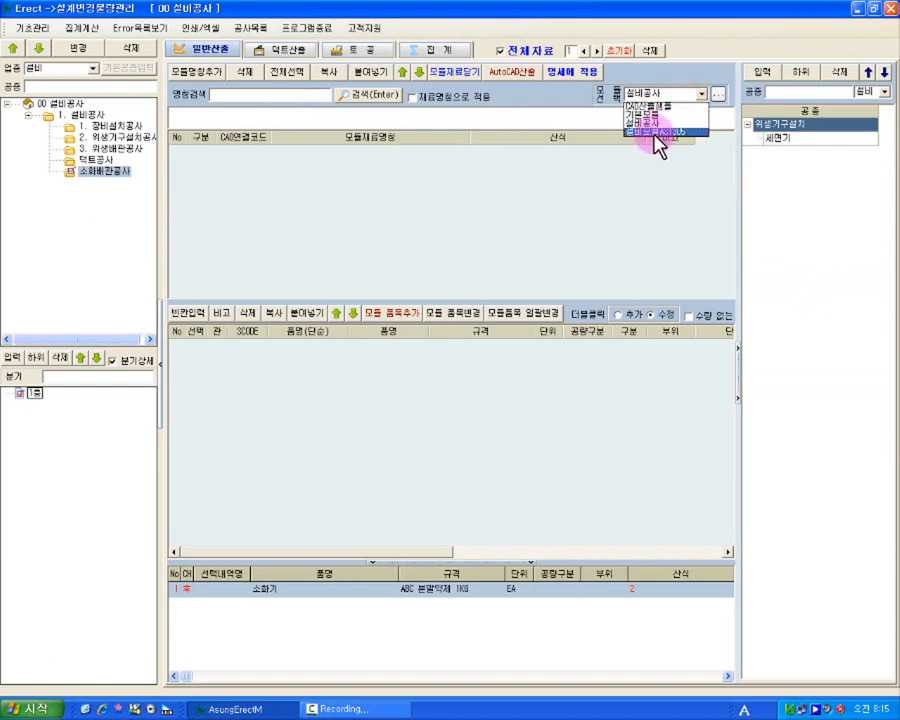
left_click(648, 131)
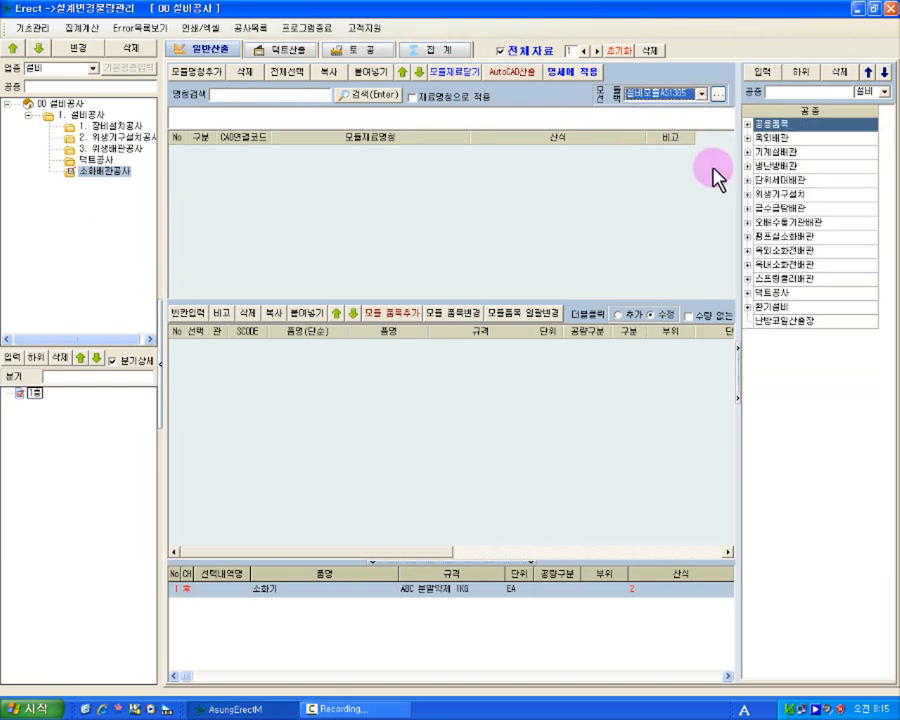
left_click(748, 165)
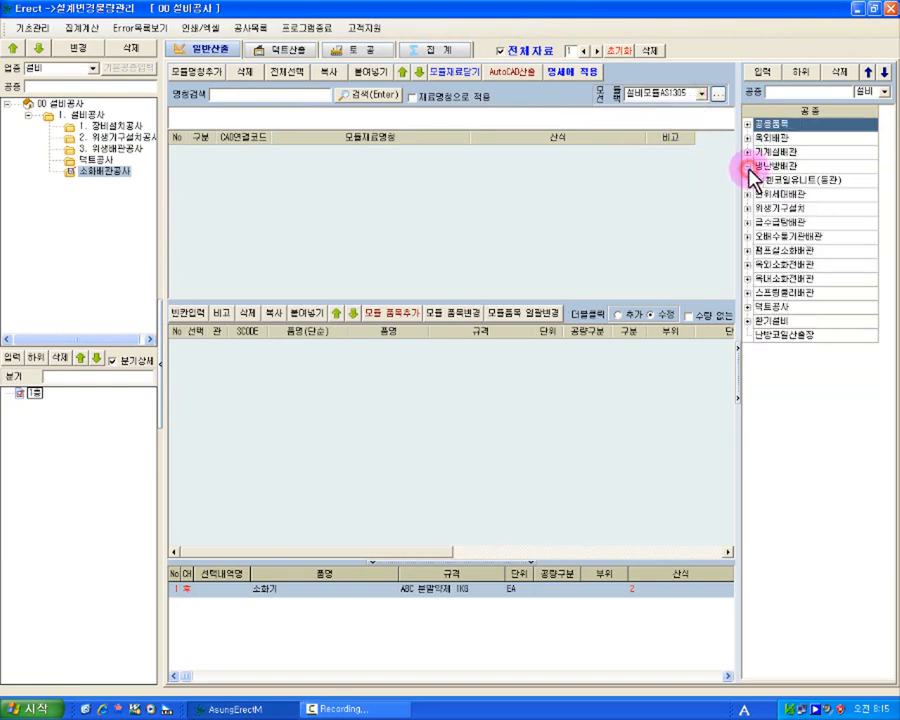
left_click(790, 181)
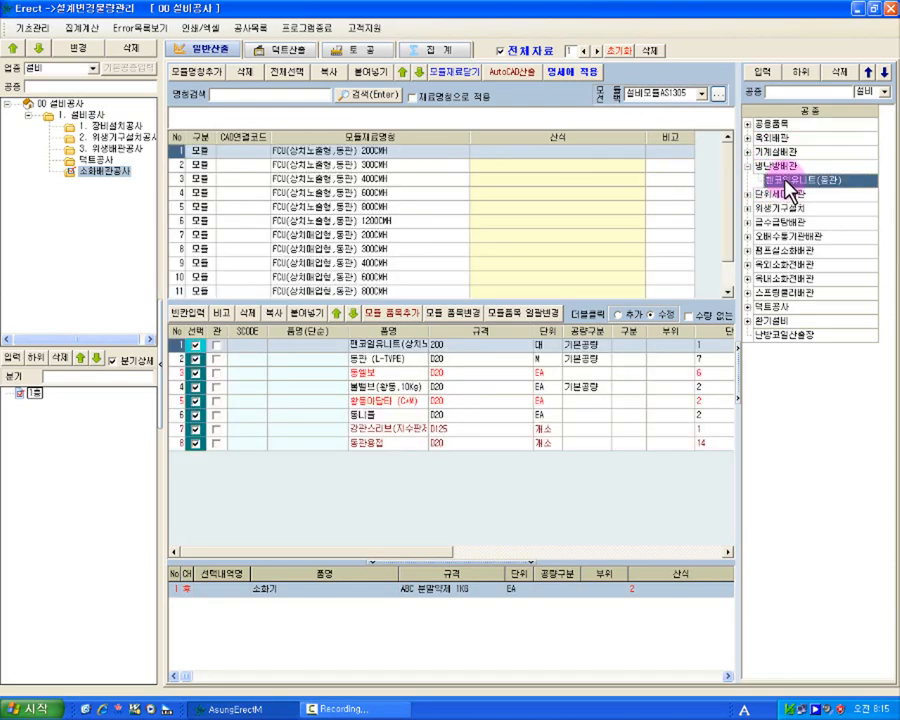
Add the FCU(상치노출형,동관) 200CMH module with the quantity formula 1 and return to the 일반산출 sheet.
left_click(485, 151)
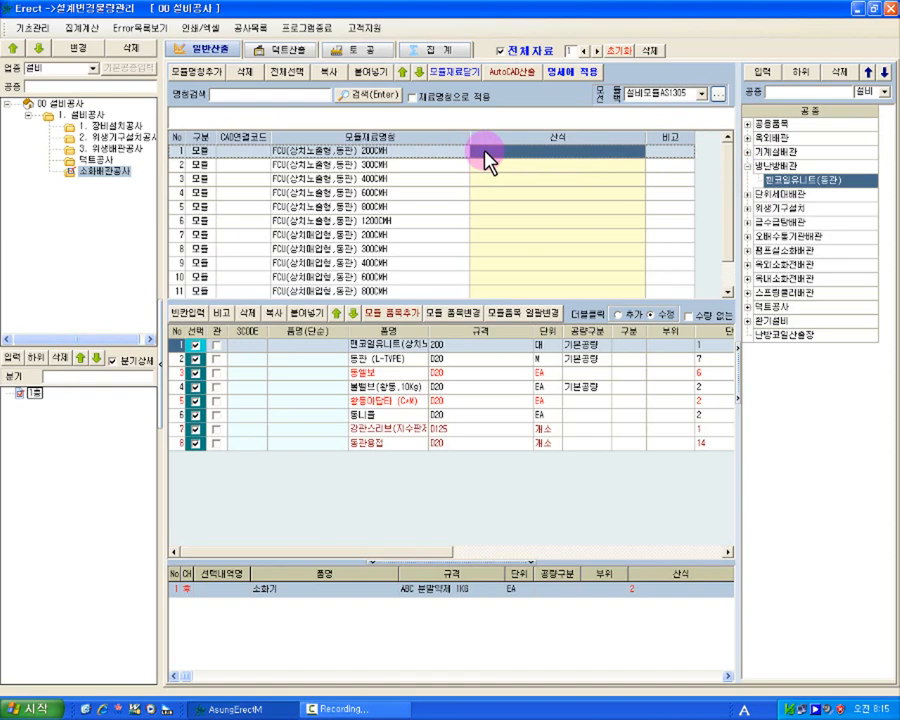
left_click(511, 155)
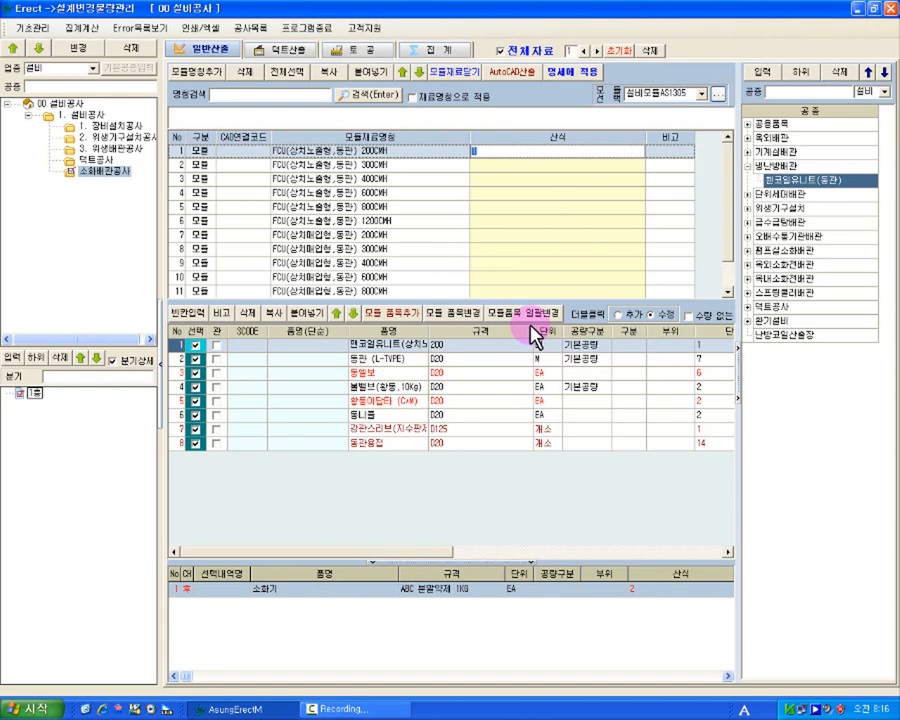
left_click(460, 80)
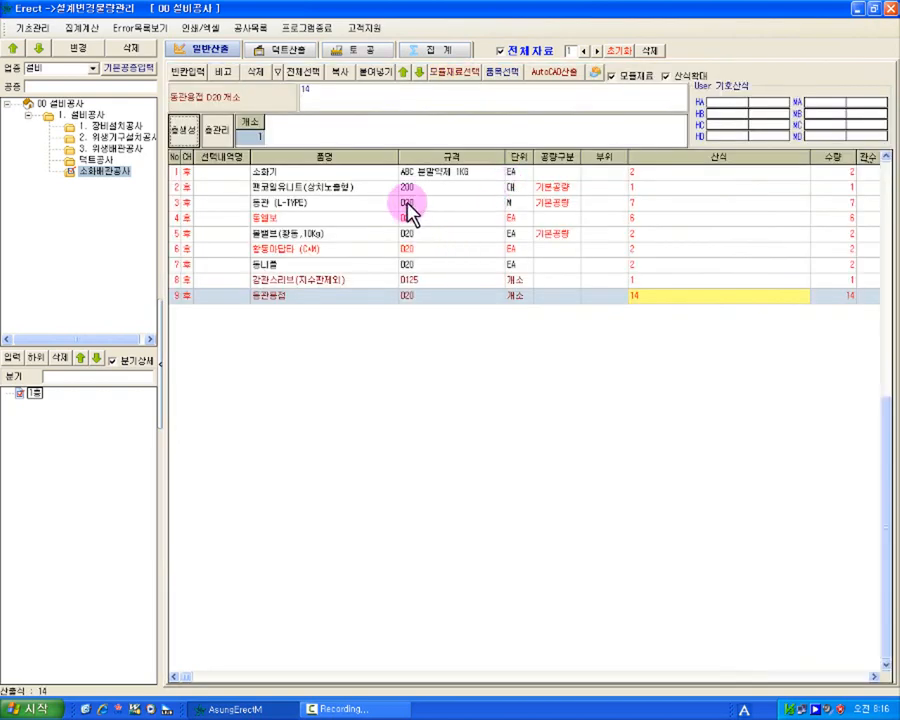
Run the 집계계산 aggregation for the whole 00 설비공사 project on the 집계 sheet.
left_click(445, 52)
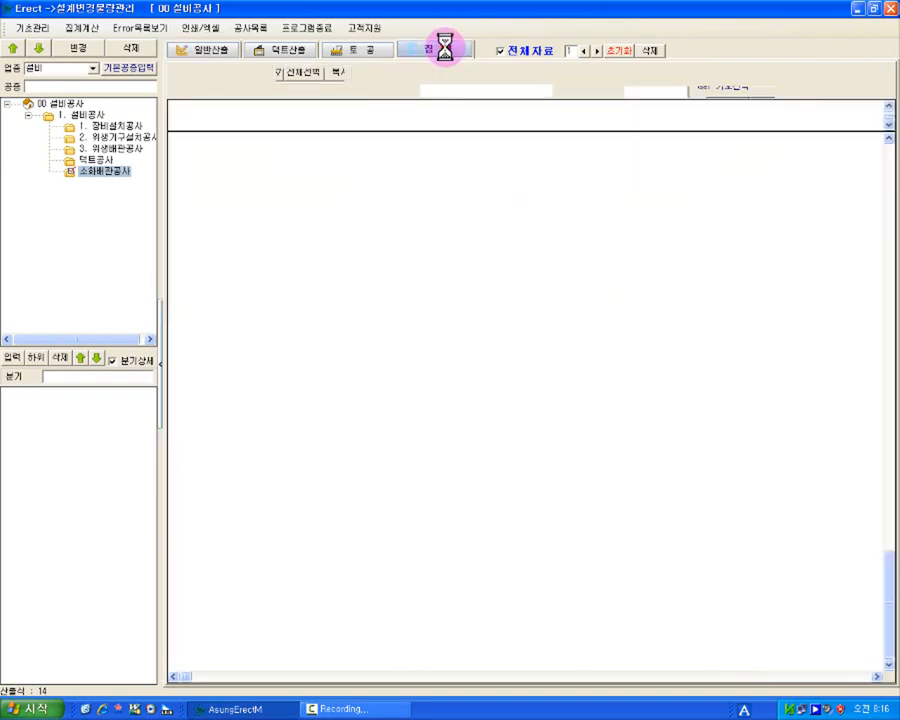
left_click(72, 104)
left_click(447, 75)
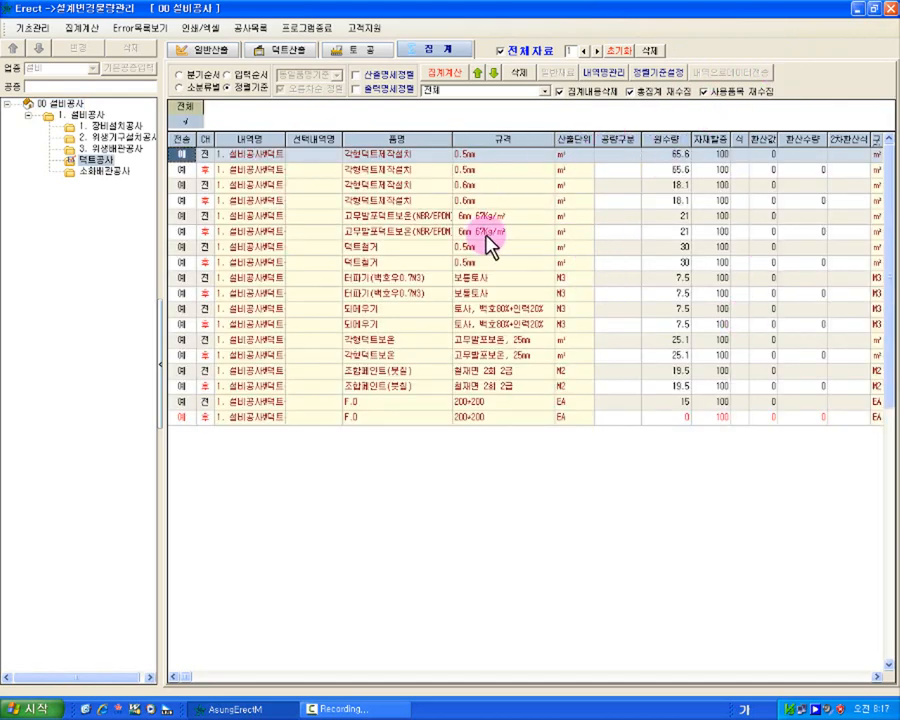
Leave the quantity program, start AsungCostX and bring up its 설계변경관리 project list.
left_click(306, 34)
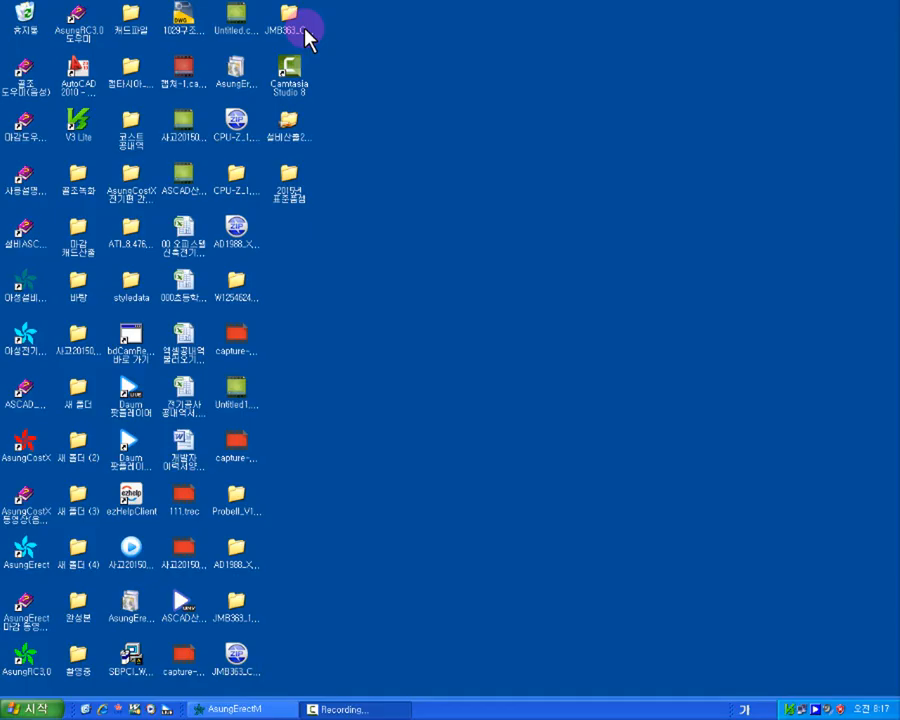
double_click(27, 458)
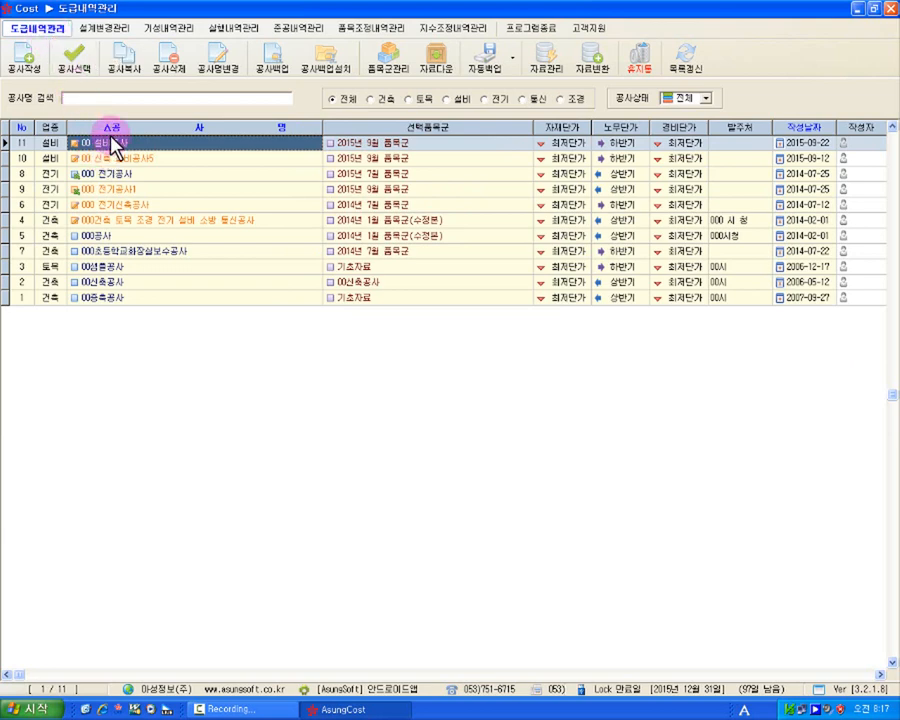
left_click(92, 27)
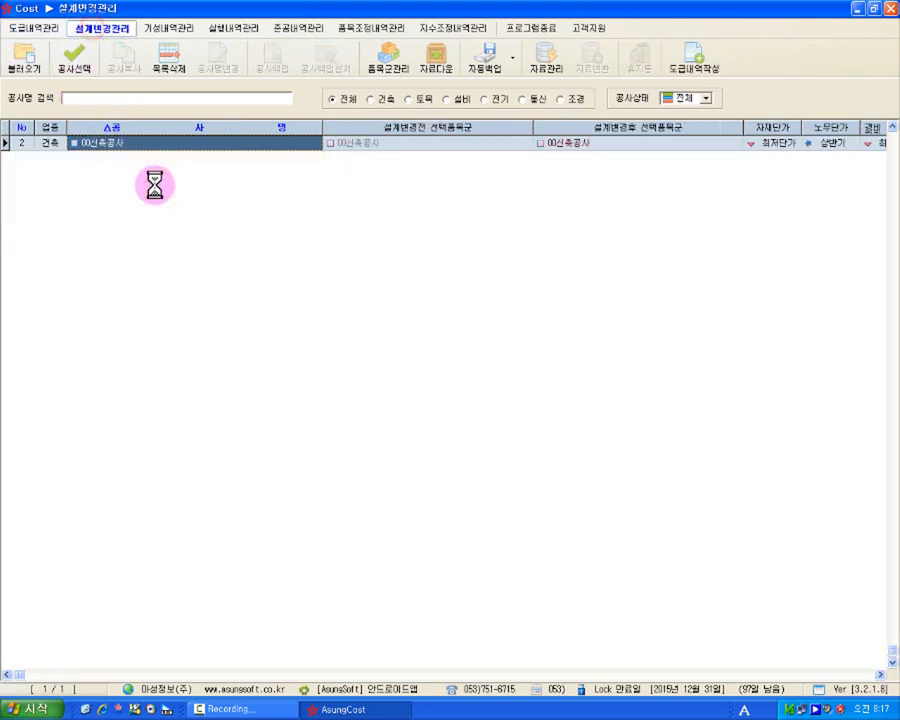
Load the 00 설비공사 contract statement into 설계변경관리 as design-change data, accepting the 도급내역 변경 notice.
left_click(24, 62)
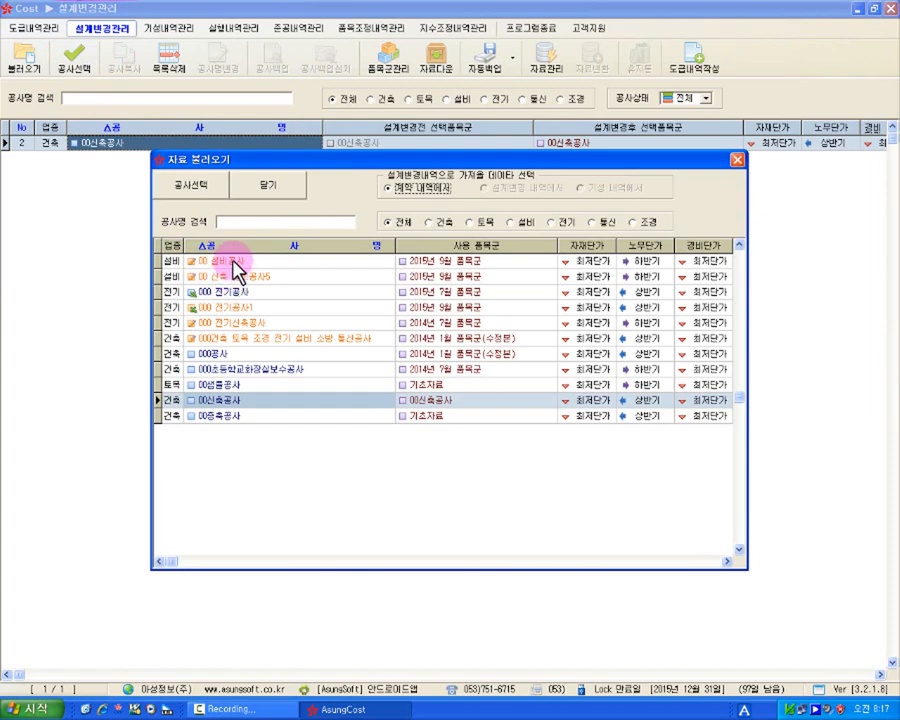
left_click(235, 264)
left_click(192, 186)
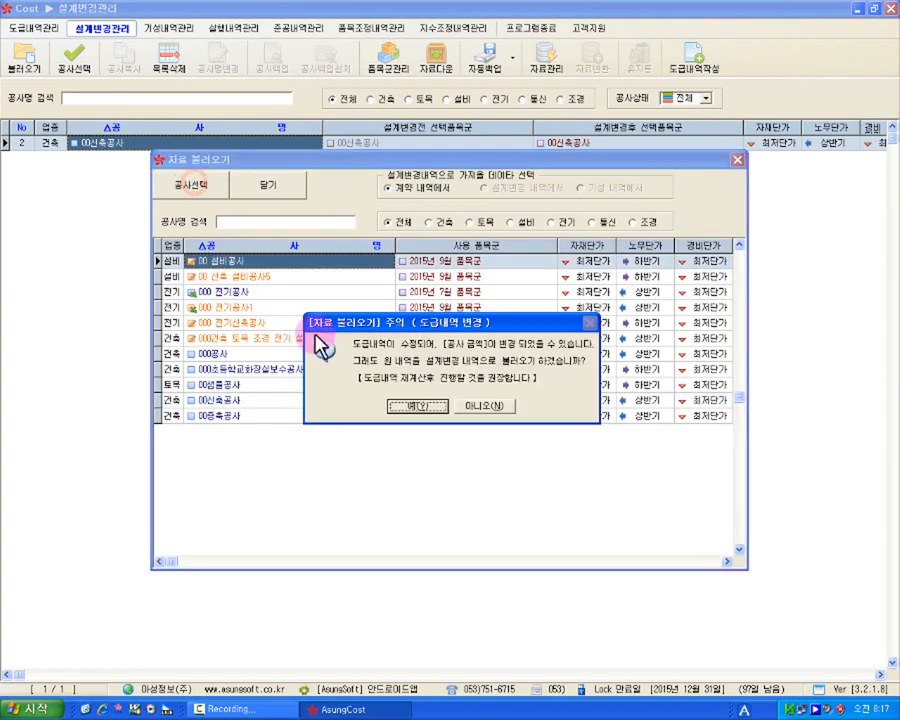
left_click(414, 406)
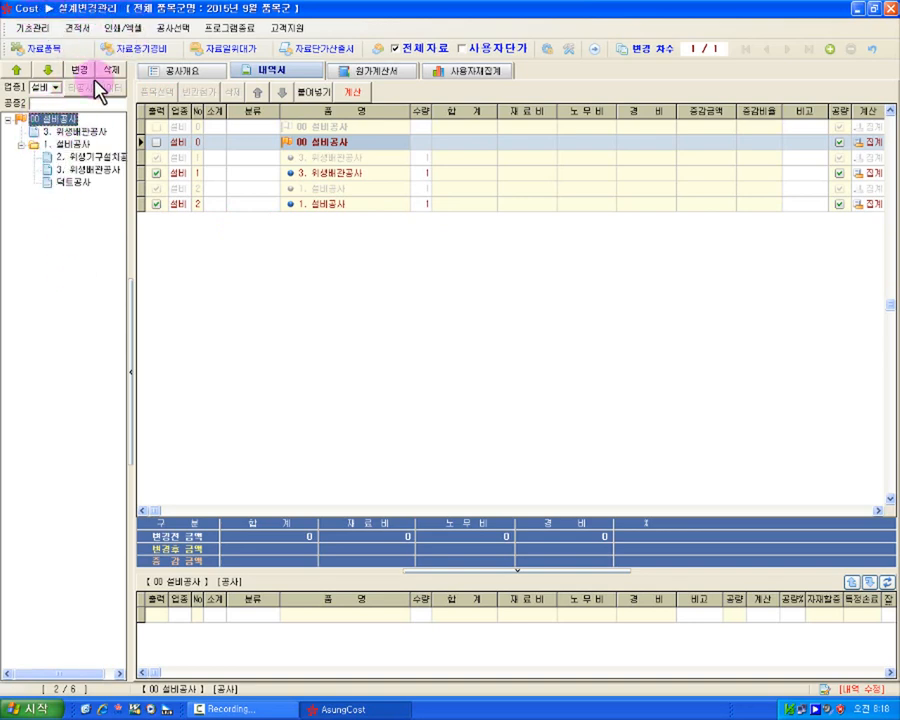
Import the 설비 takeoff quantities of 00 설비공사 into the design-change statement for the whole project and close the import window.
right_click(57, 134)
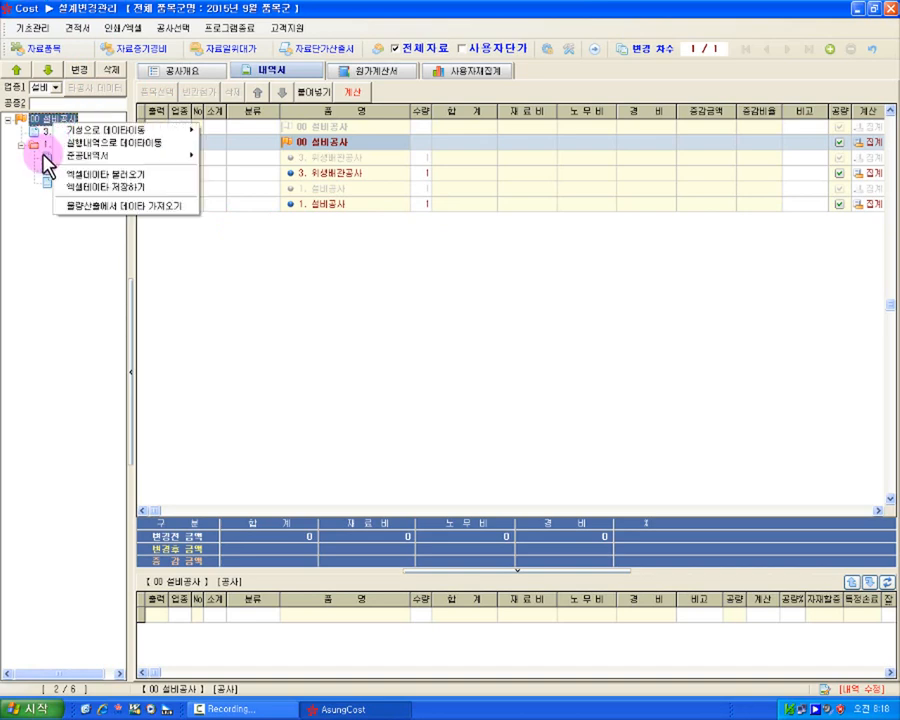
left_click(112, 206)
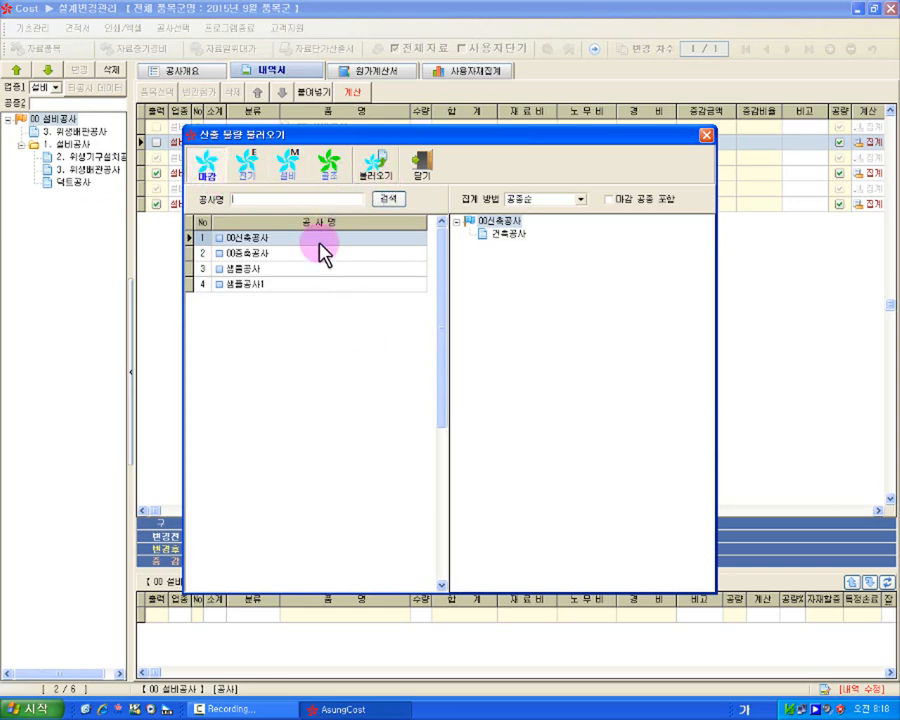
left_click(291, 168)
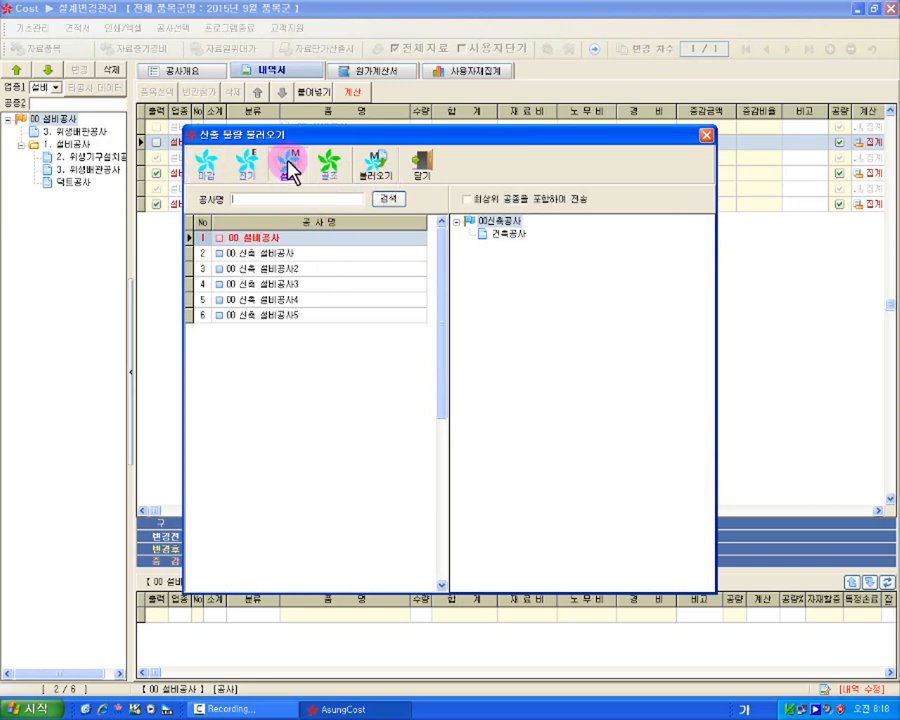
left_click(263, 242)
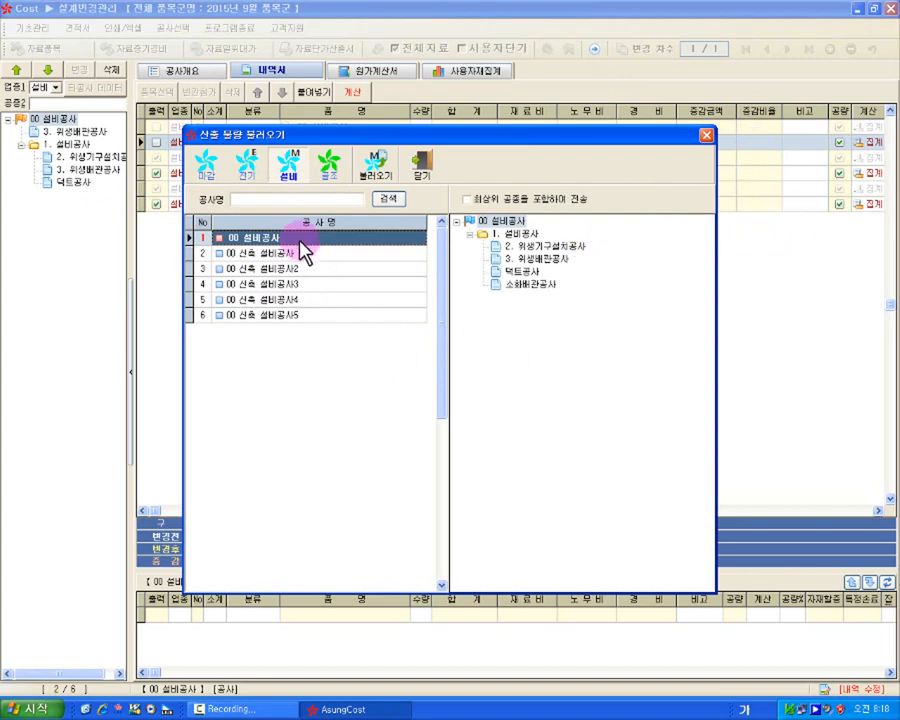
left_click(503, 224)
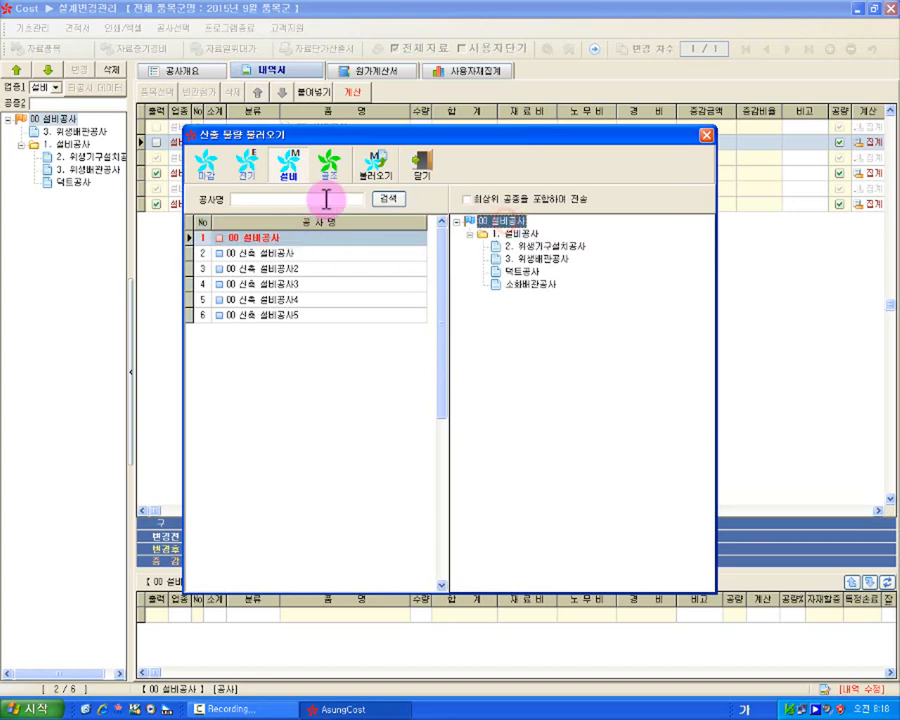
left_click(378, 163)
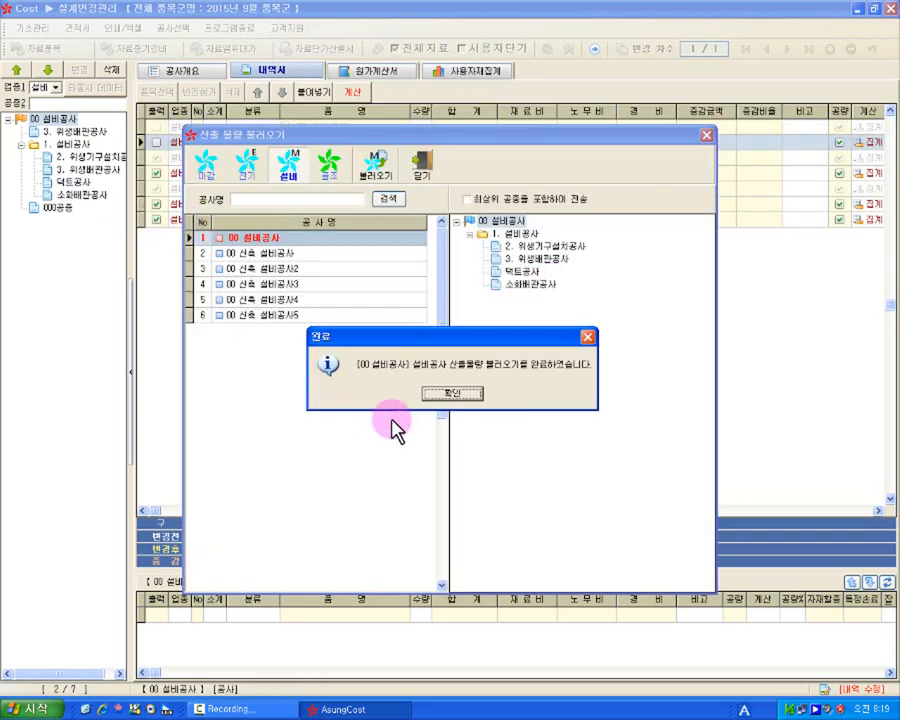
left_click(452, 394)
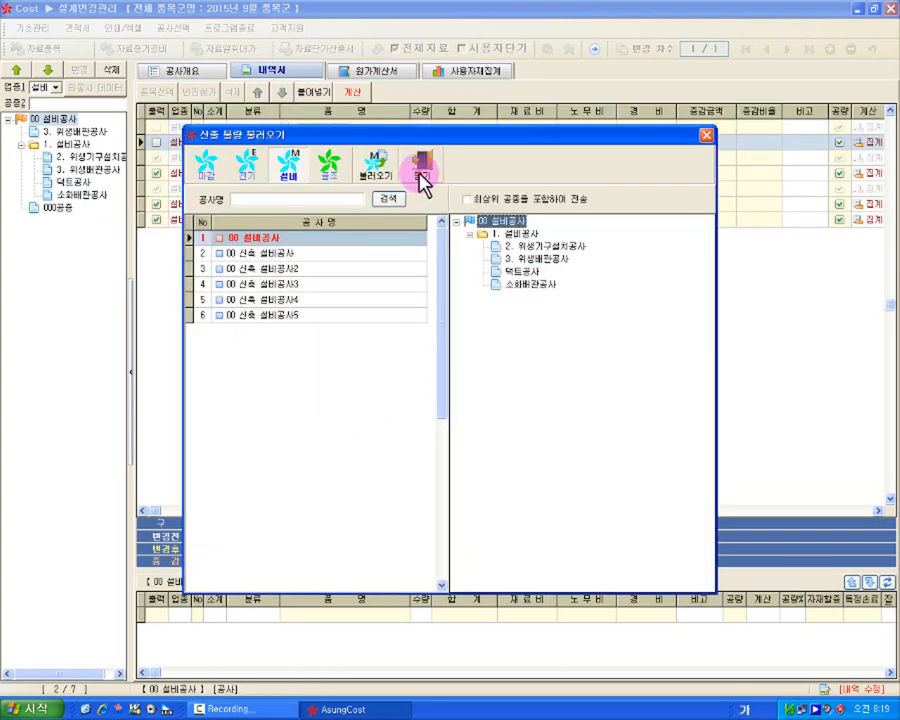
left_click(421, 168)
Review the imported items under 000공종 and 소화배관공사, and compare the before and after 스텐관(2.5T) rows under 3. 위생배관공사.
left_click(58, 212)
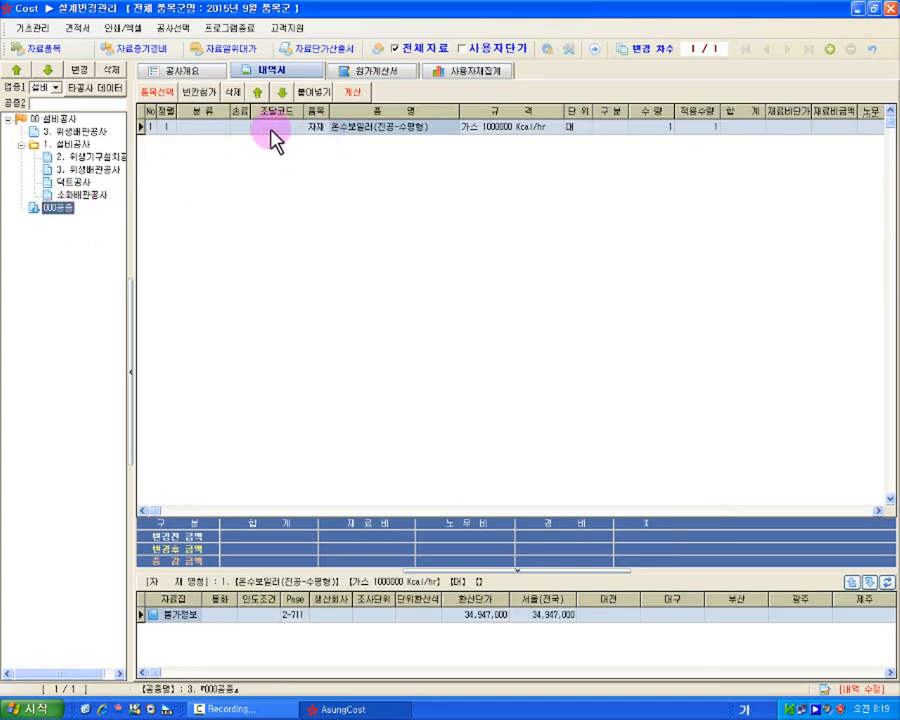
left_click(58, 212)
left_click(75, 195)
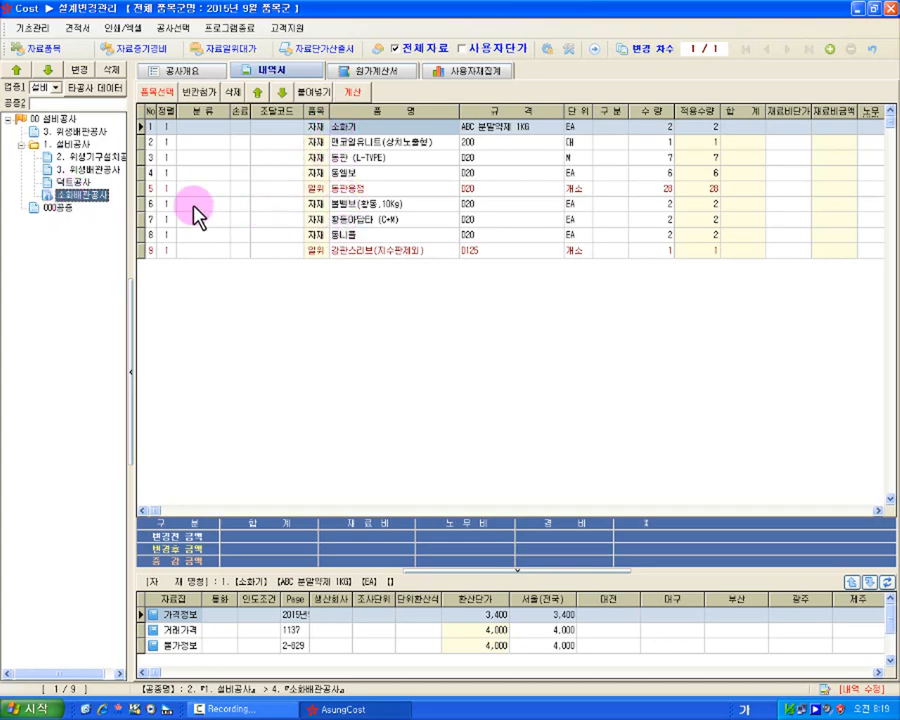
left_click(76, 172)
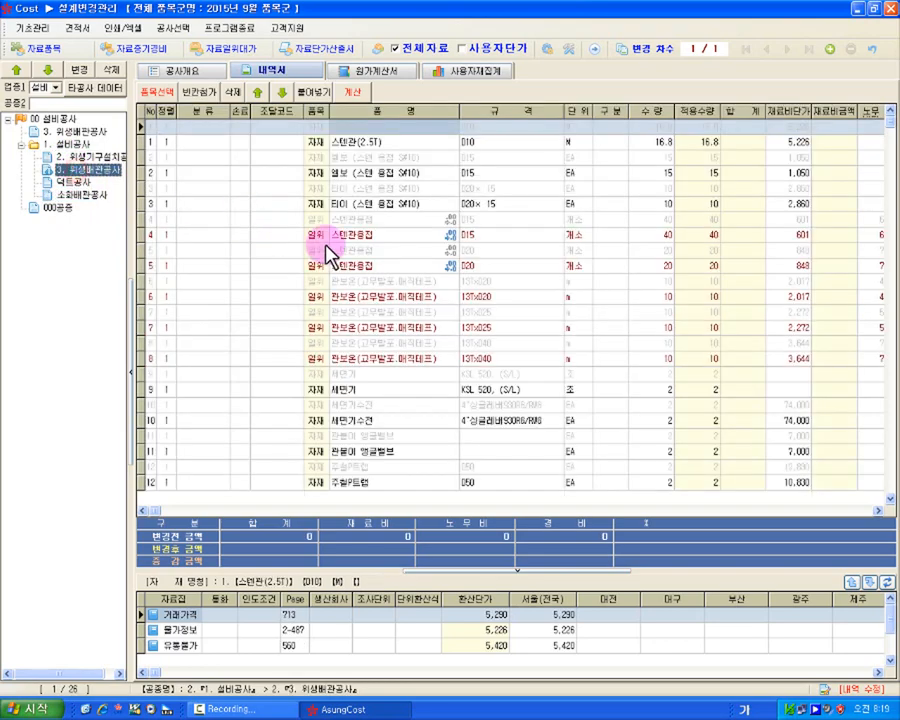
left_click(278, 128)
left_click(333, 131)
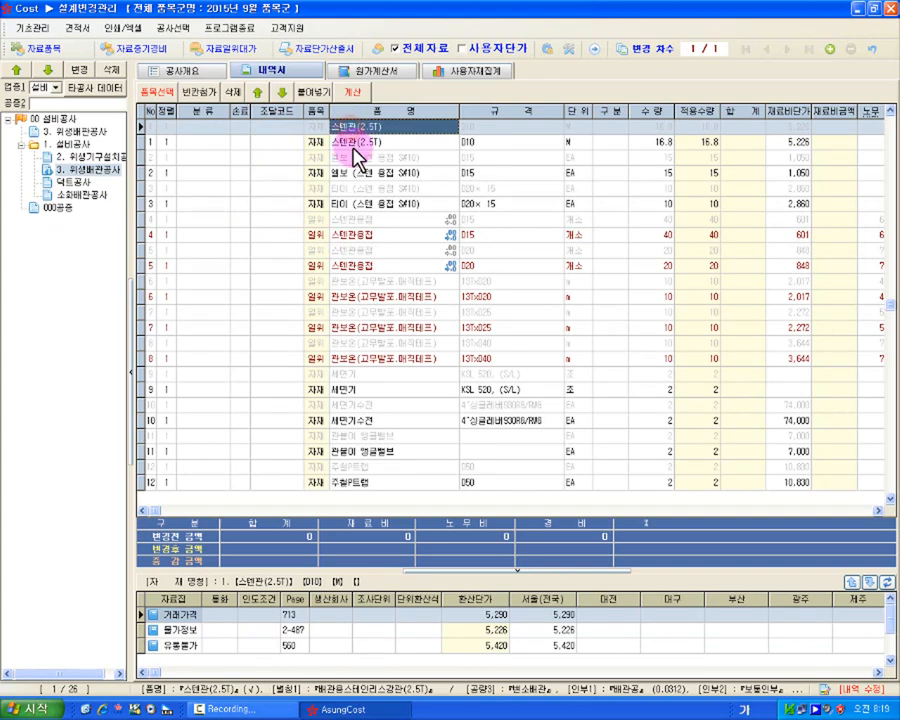
left_click(352, 145)
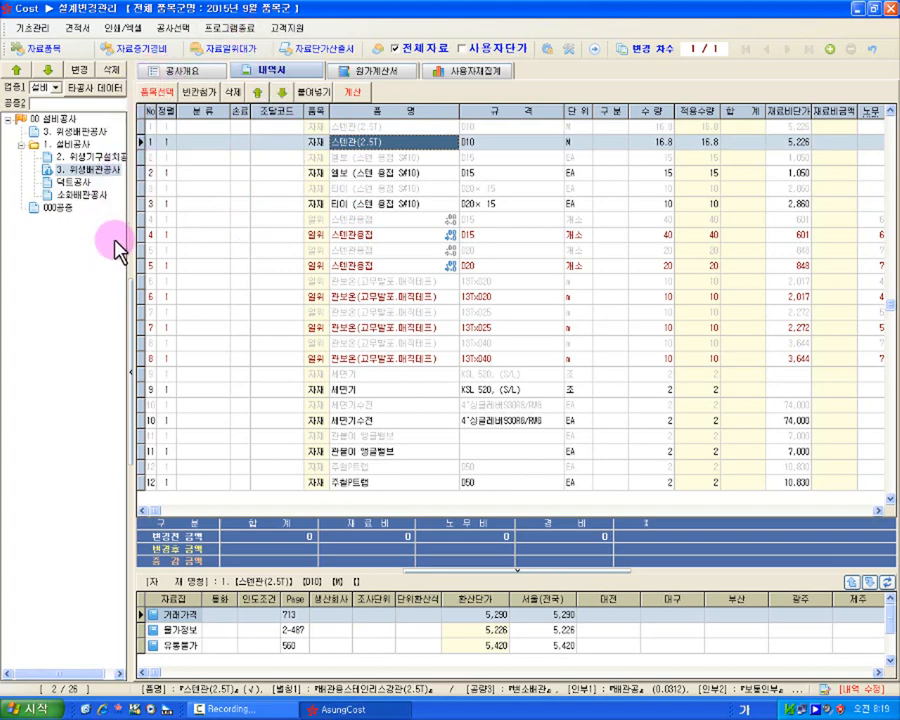
Exit AsungCost, restart the Erect 설비 takeoff program and reopen 00 설비공사 under design-change management.
left_click(249, 28)
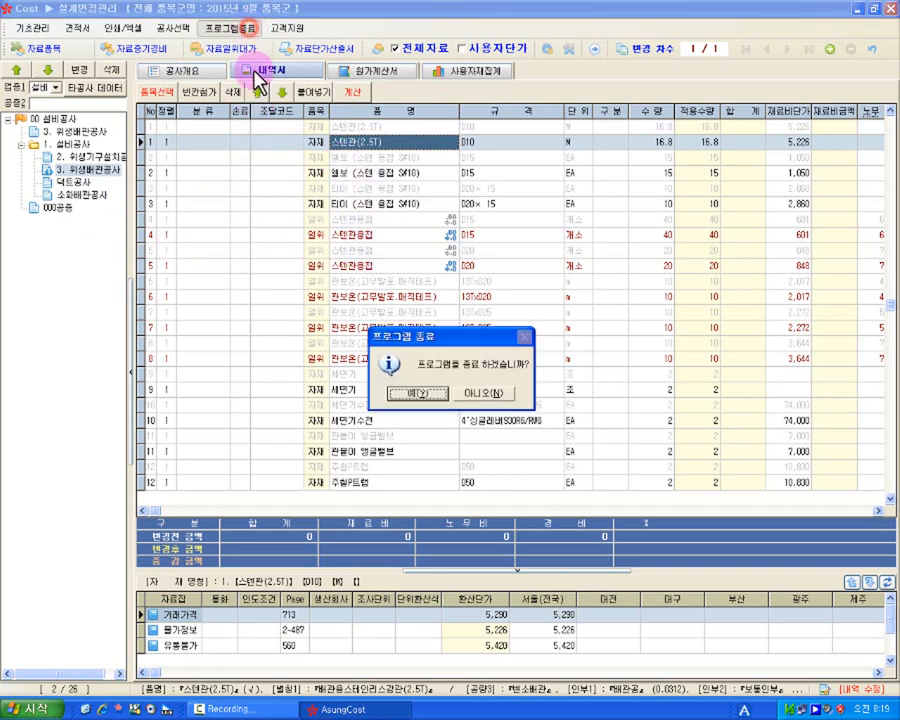
left_click(404, 396)
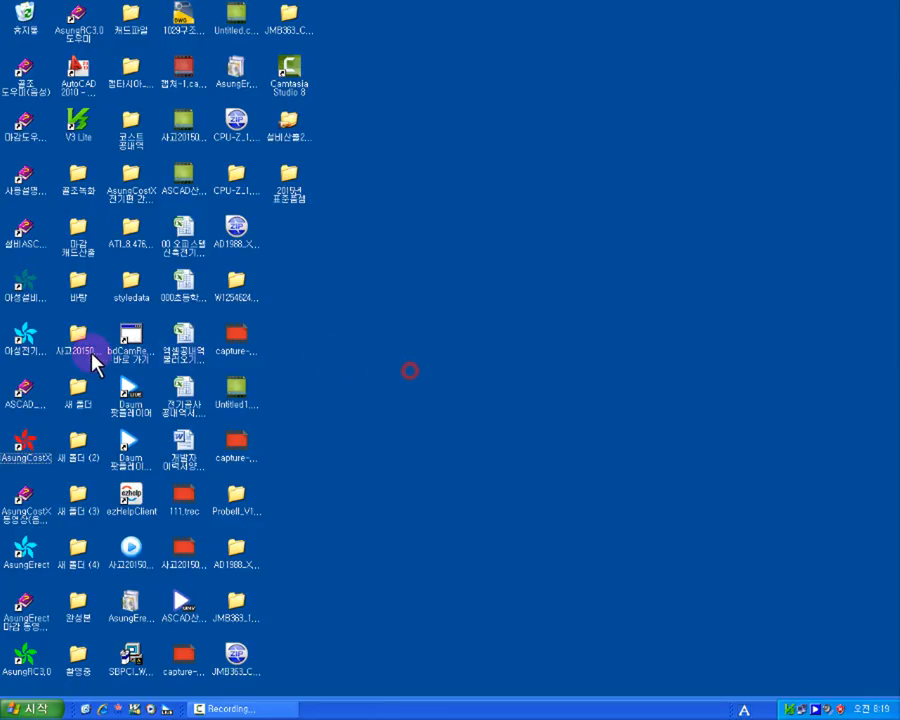
left_click(26, 292)
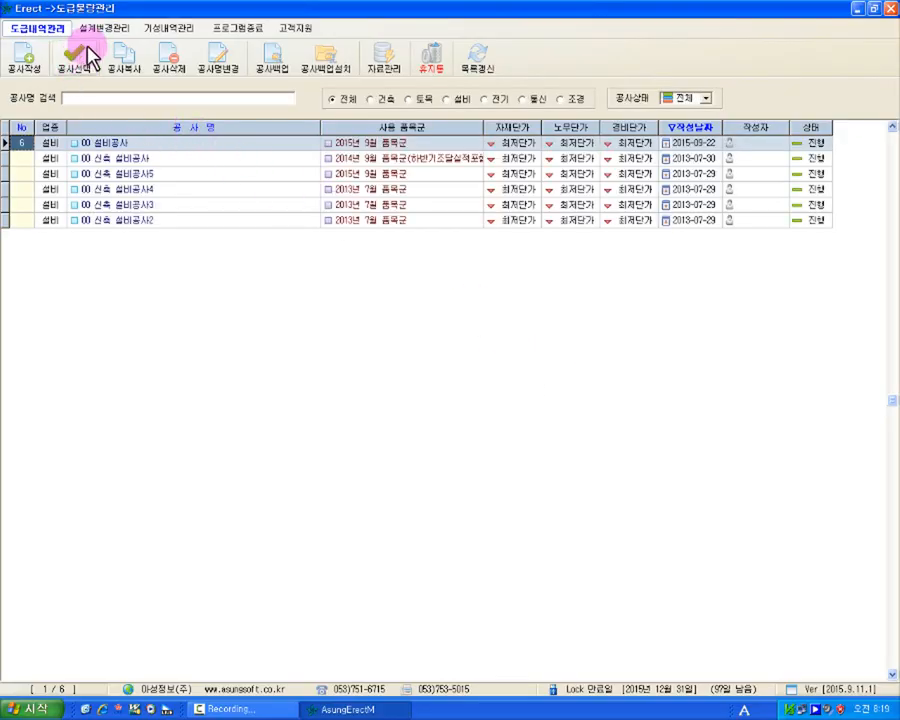
left_click(88, 58)
left_click(86, 62)
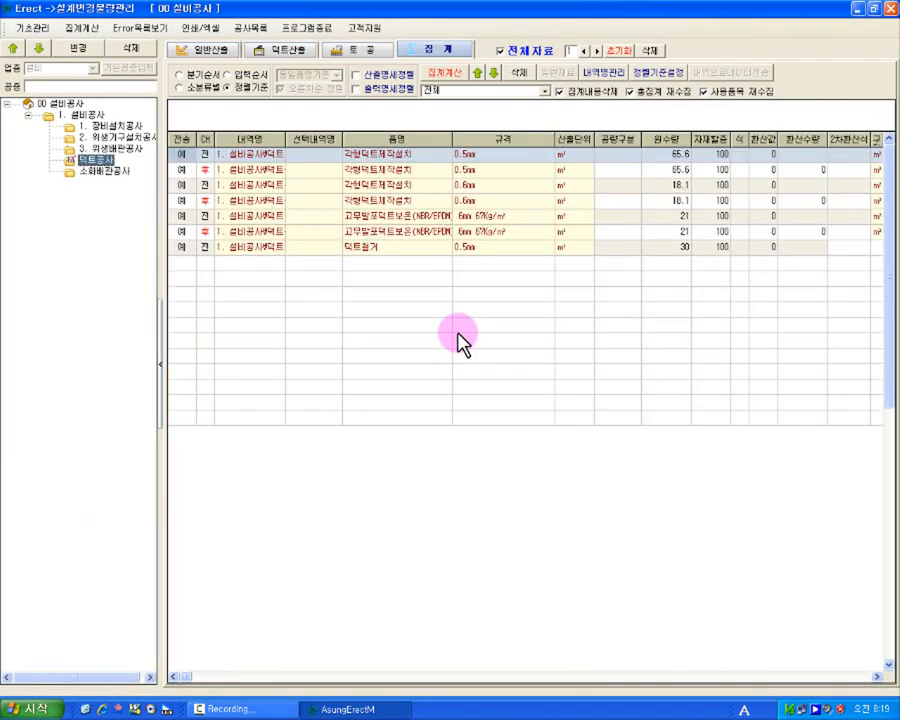
For the whole 00 설비공사, open 산출서출력 and preview the 분기별집계표, 수량산출서(집계) and 수량산출서(일반) reports.
left_click(71, 104)
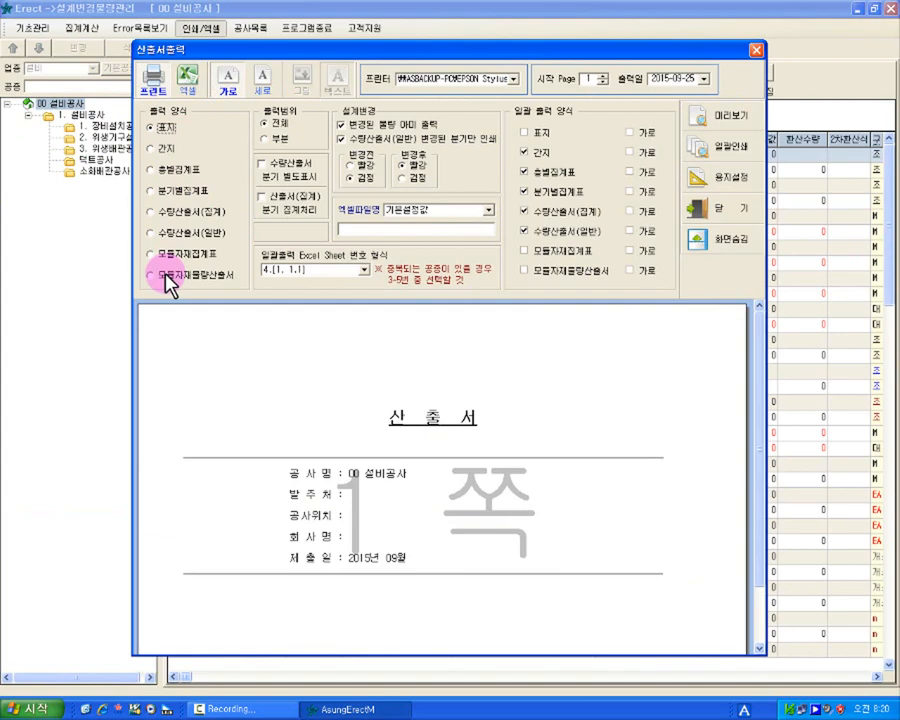
left_click(183, 192)
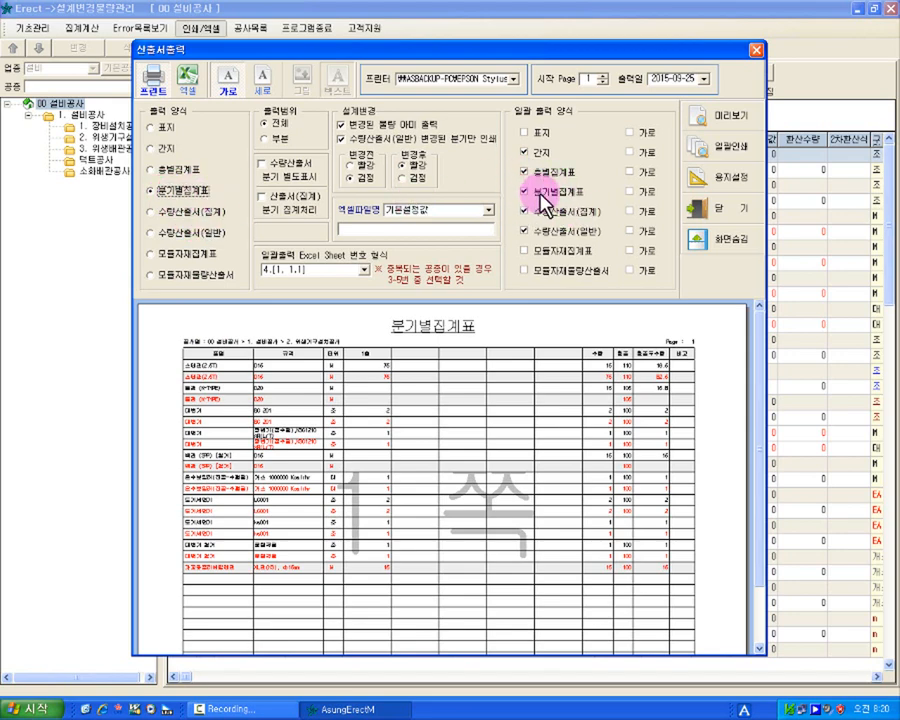
left_click(197, 214)
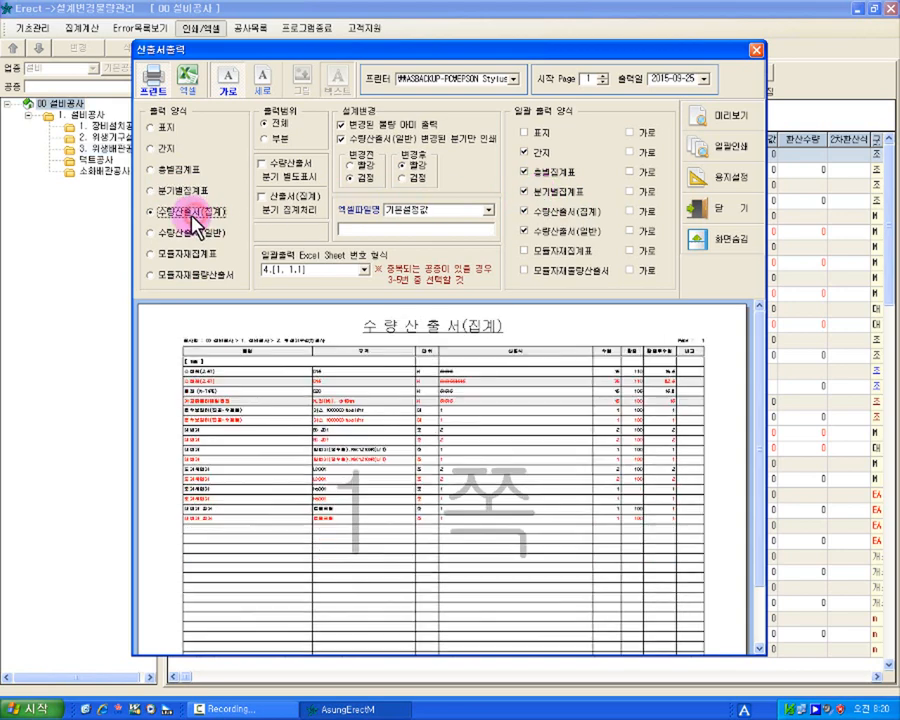
left_click(525, 211)
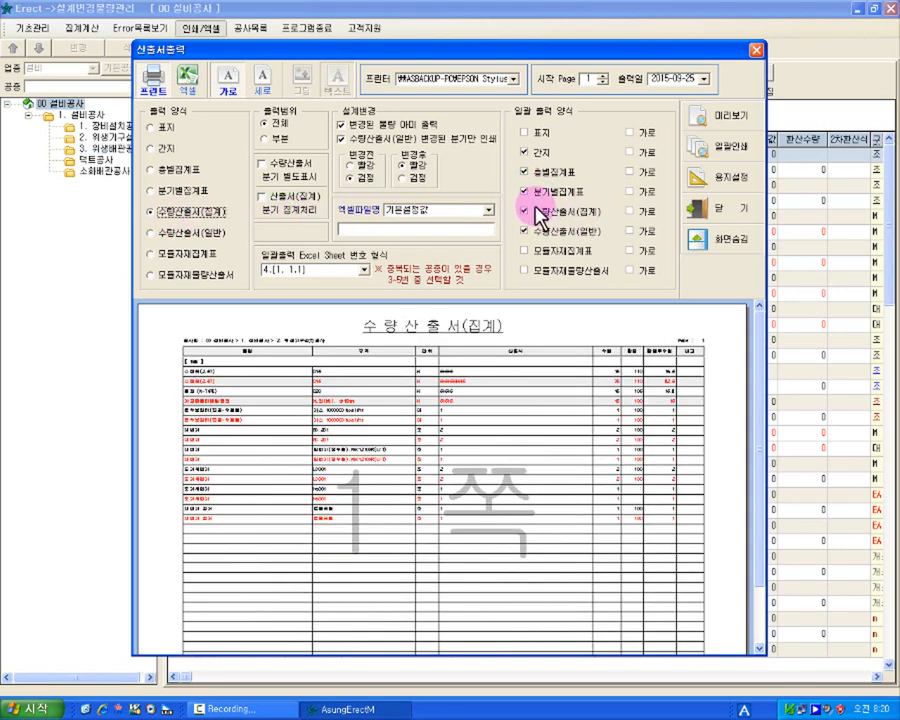
left_click(183, 233)
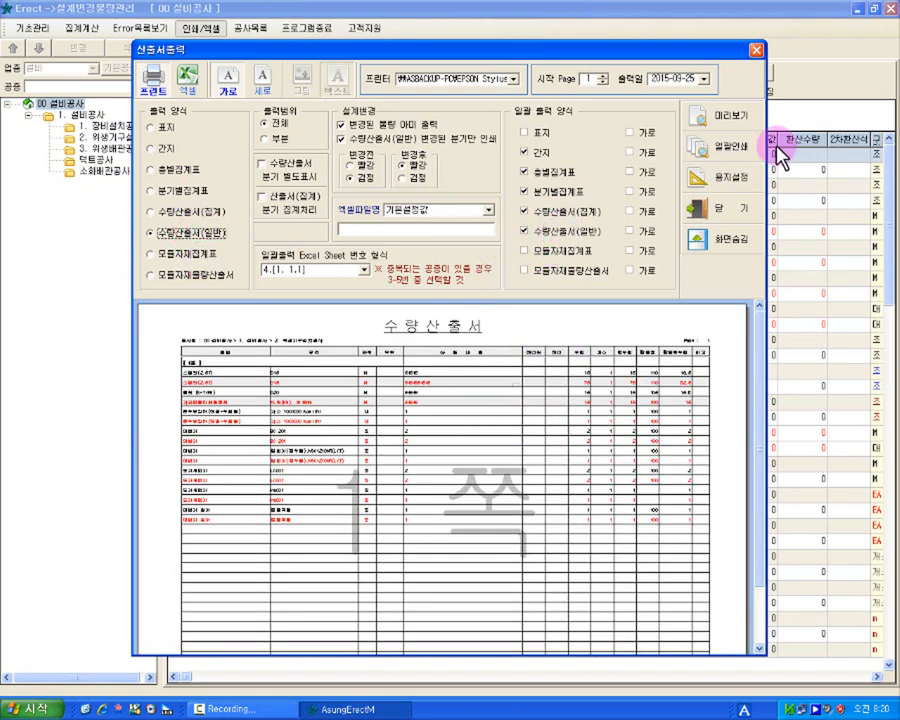
Switch the report output to 엑셀 and try the 부분 output range before choosing 전체 again.
left_click(185, 80)
left_click(695, 157)
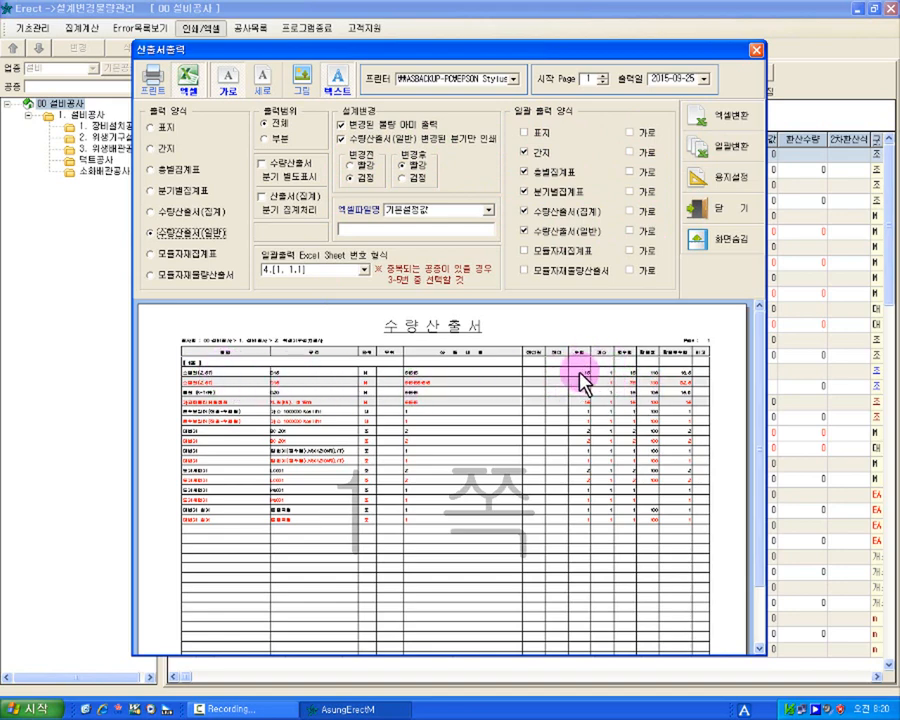
left_click(277, 140)
left_click(277, 126)
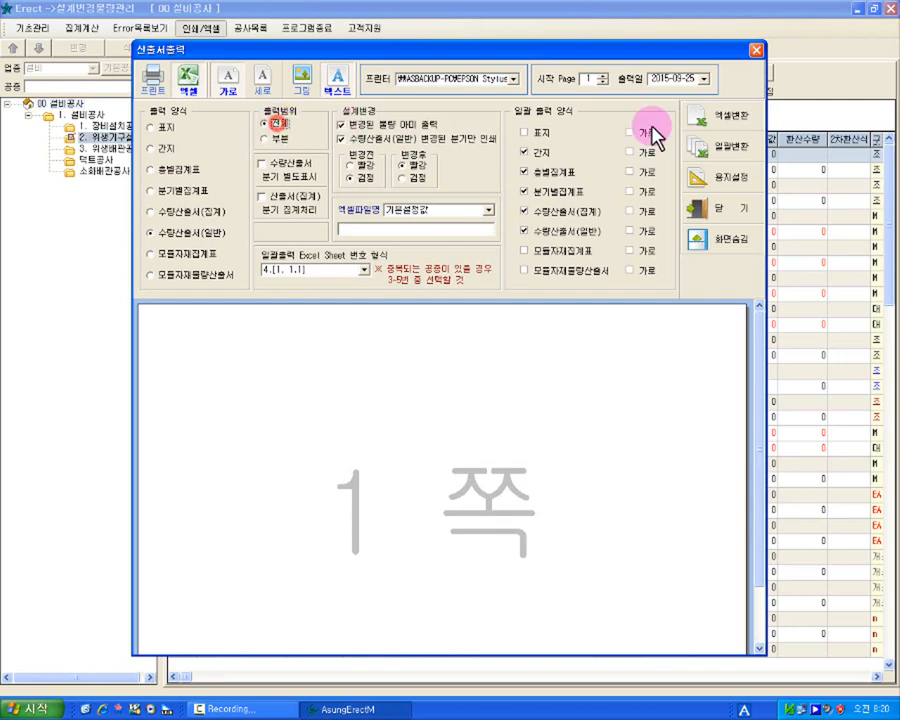
Return to 프린트 output, inspect the 수량산출서(일반) print preview at 110% and close it.
left_click(155, 78)
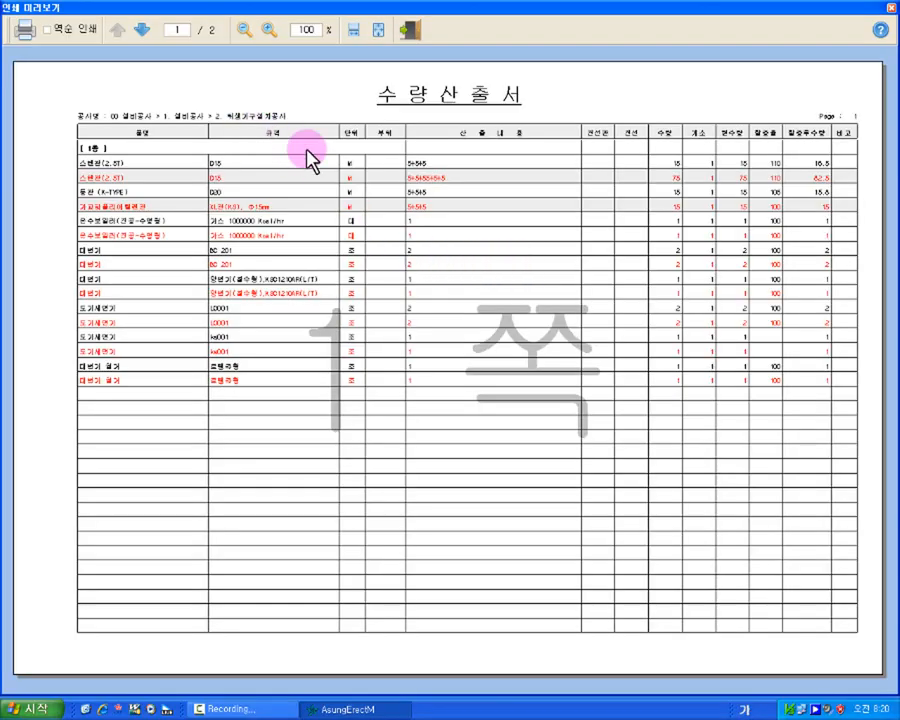
left_click(274, 30)
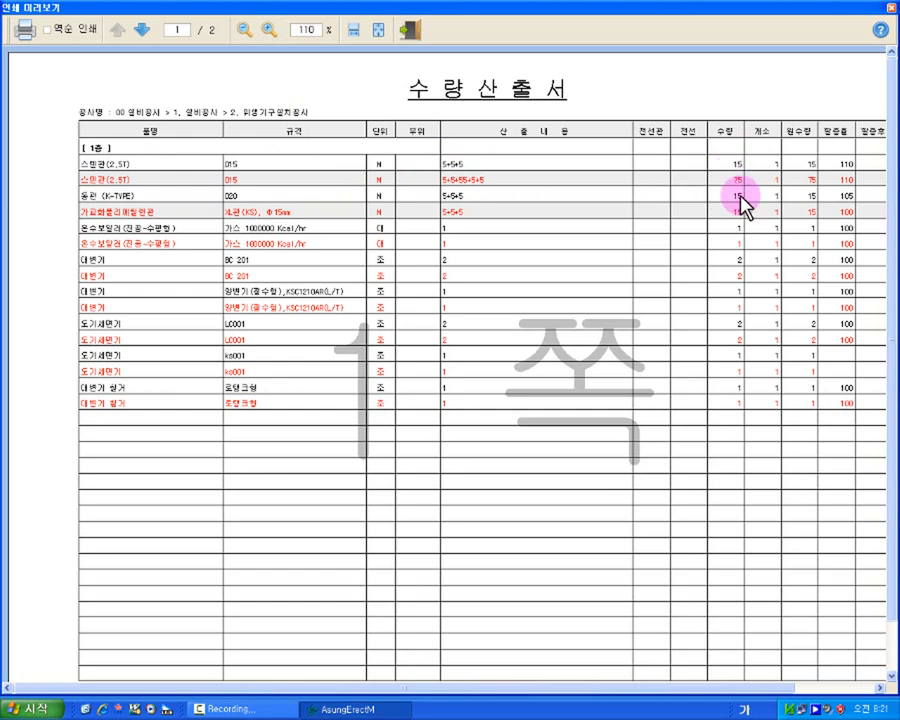
left_click(422, 32)
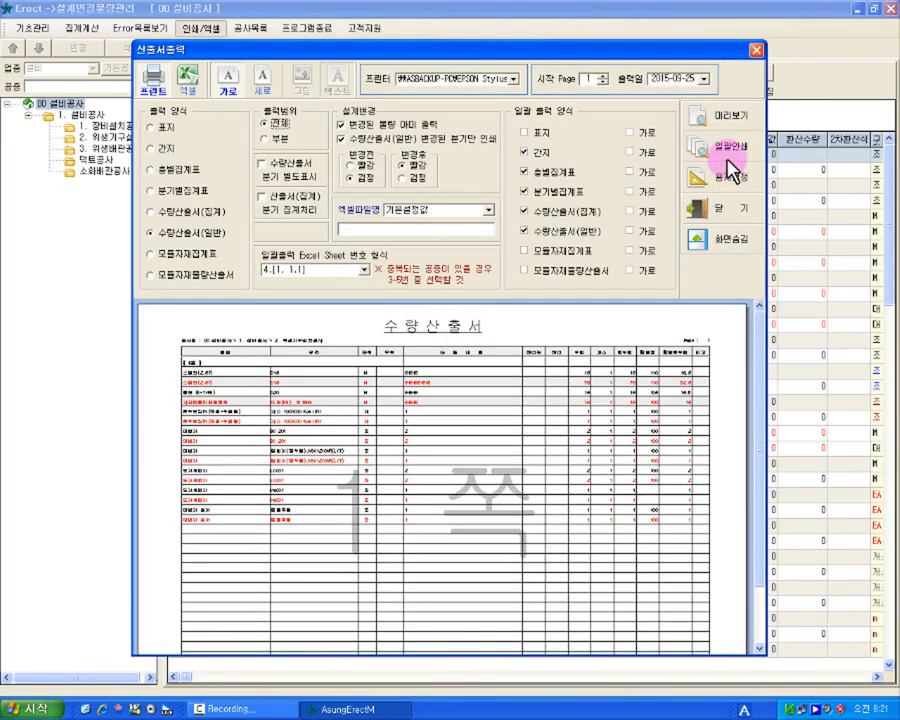
Preview the 일괄인쇄 batch of all ticked reports and page through to page 6.
left_click(742, 152)
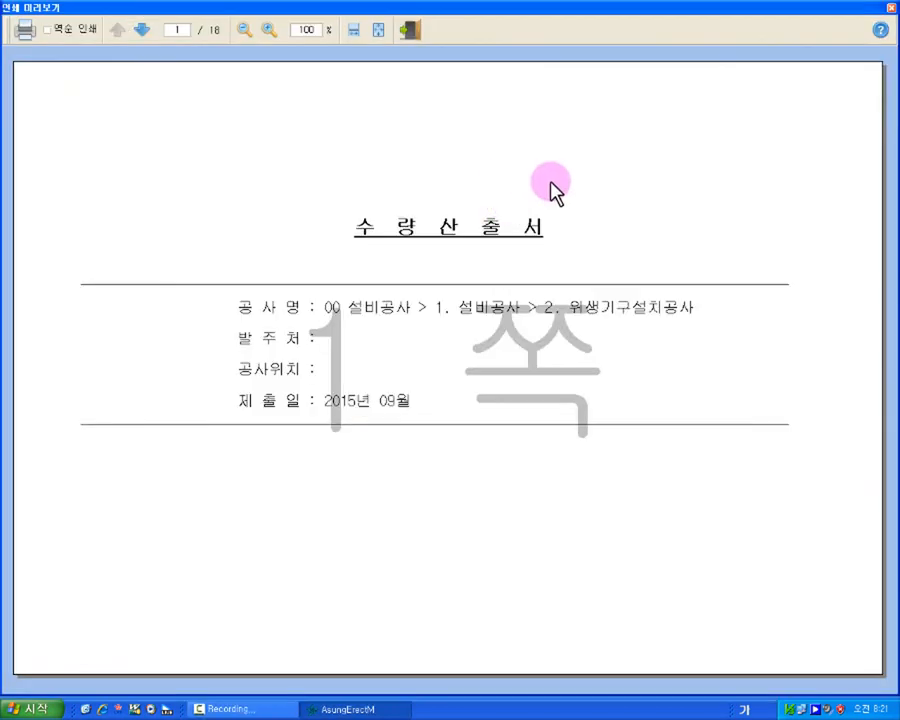
left_click(142, 29)
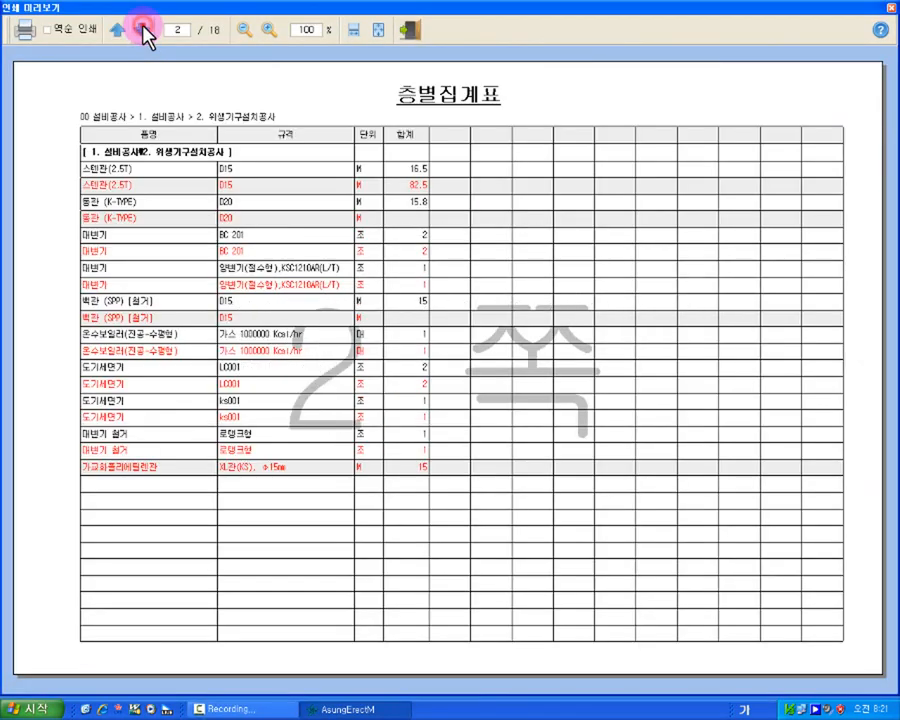
left_click(142, 29)
left_click(142, 29)
left_click(142, 29)
left_click(142, 29)
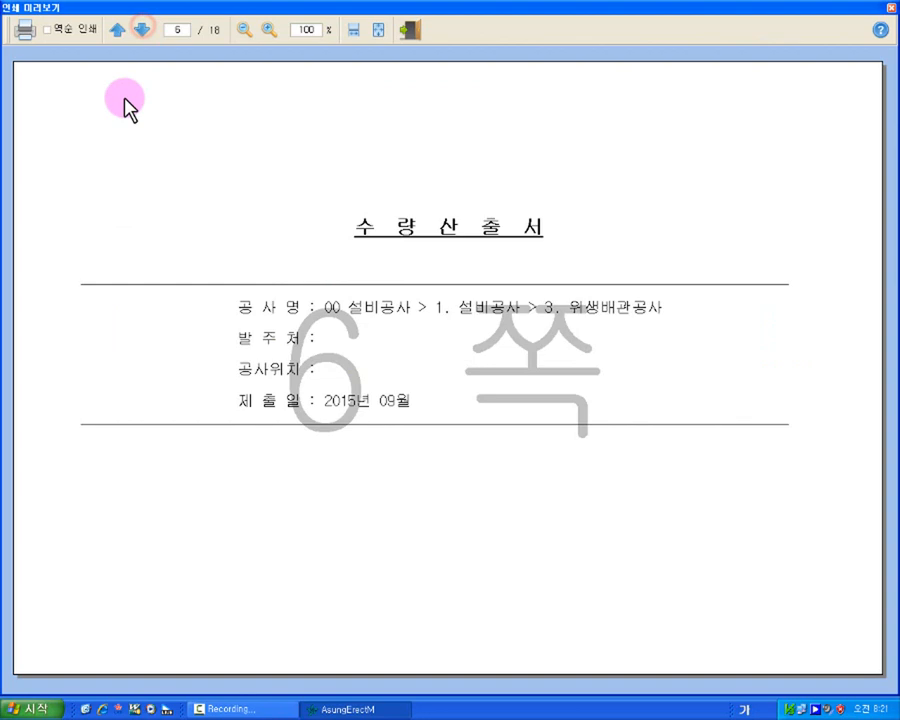
Check the print settings for the batch report, cancel printing, and return to the 후 동관 (K-TYPE) row on the 집계 sheet.
left_click(24, 31)
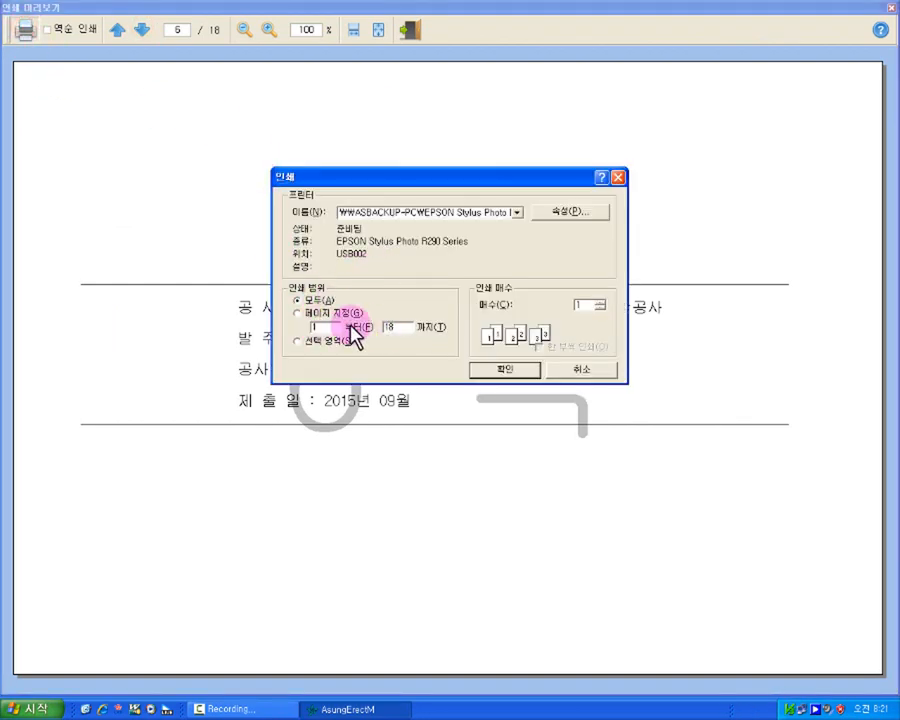
left_click(588, 369)
left_click(411, 31)
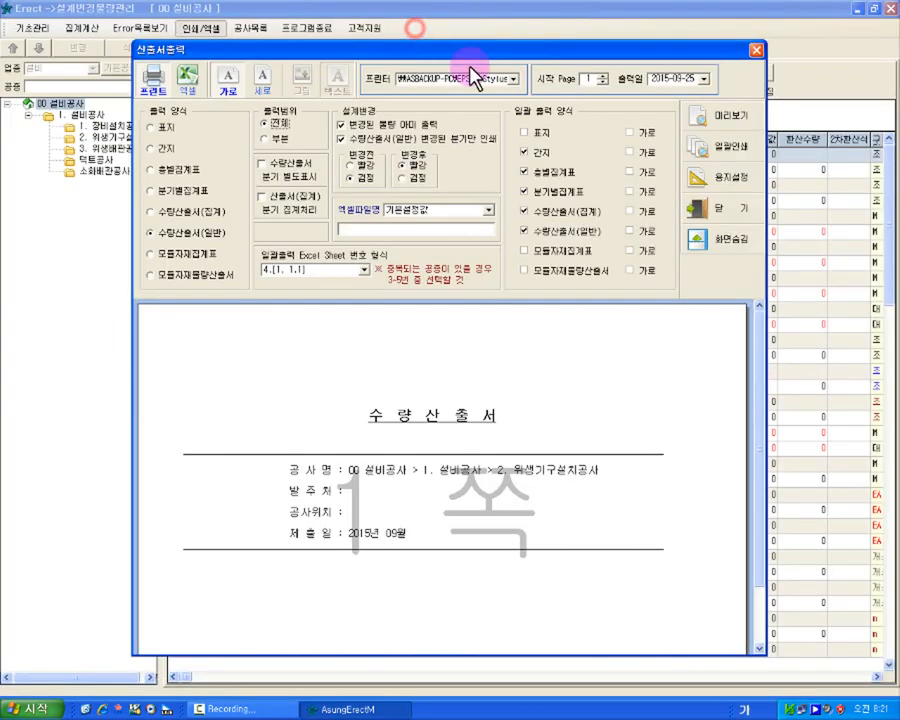
left_click(727, 213)
left_click(456, 232)
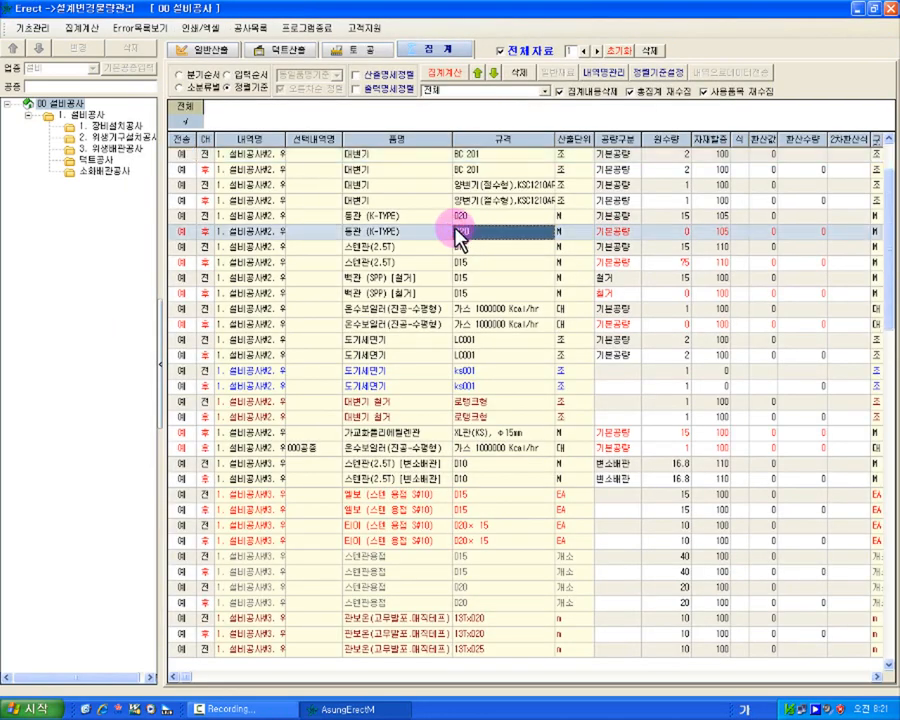